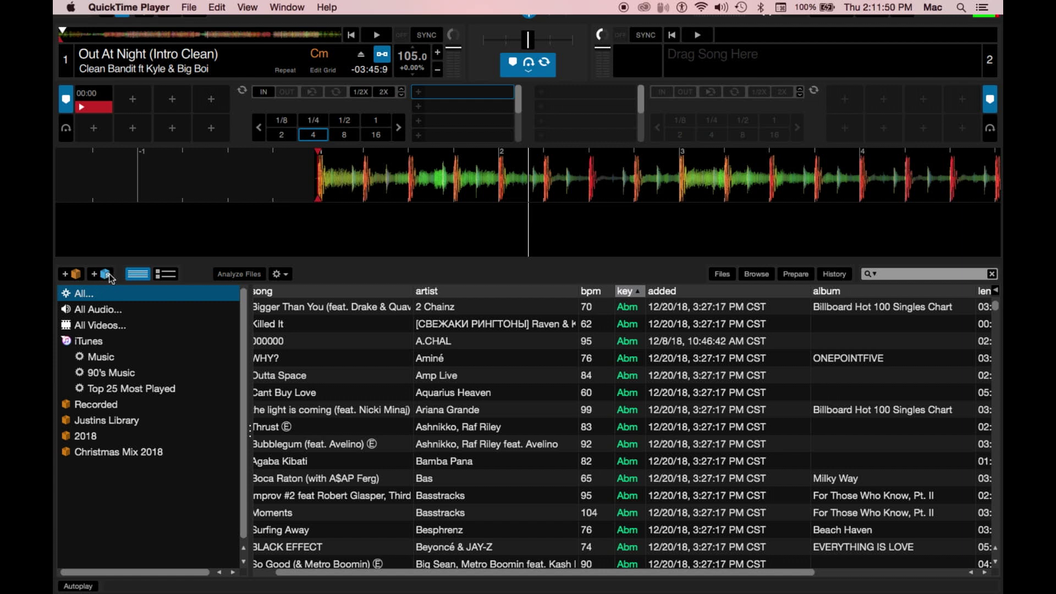
Analyze the track 'Bigger Than You', then sort the library by bpm
scroll(419, 399, "left", 2)
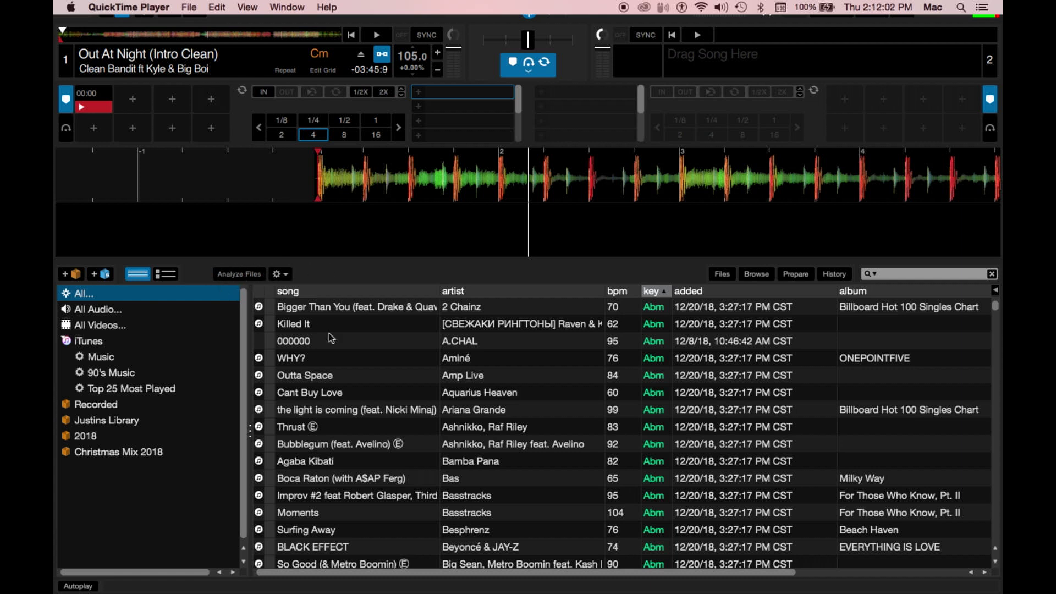
left_click(340, 308)
left_click_drag(340, 308, 240, 276)
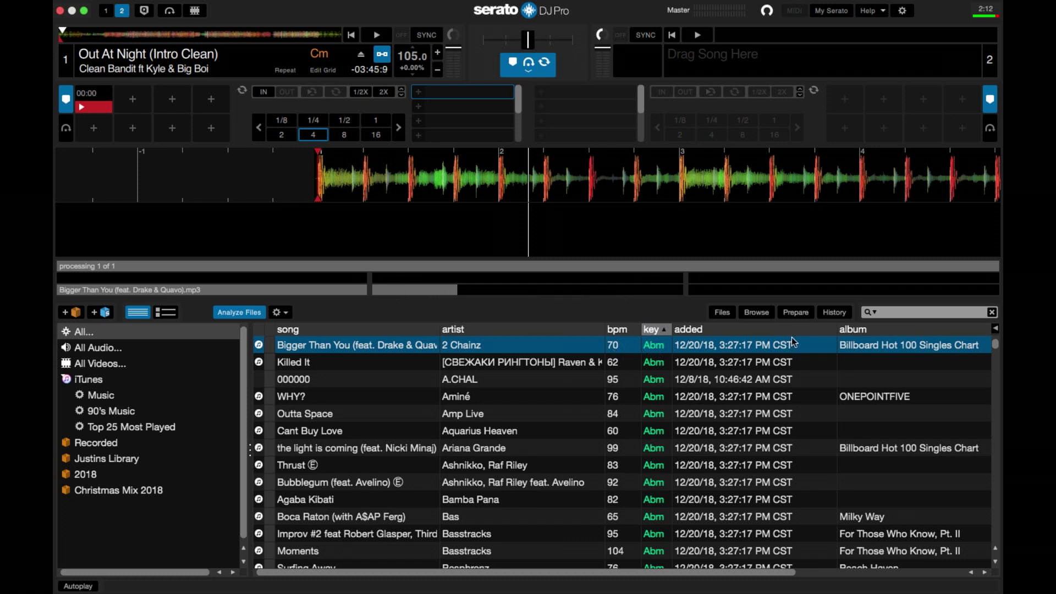
scroll(791, 338, "right", 5)
scroll(791, 337, "left", 5)
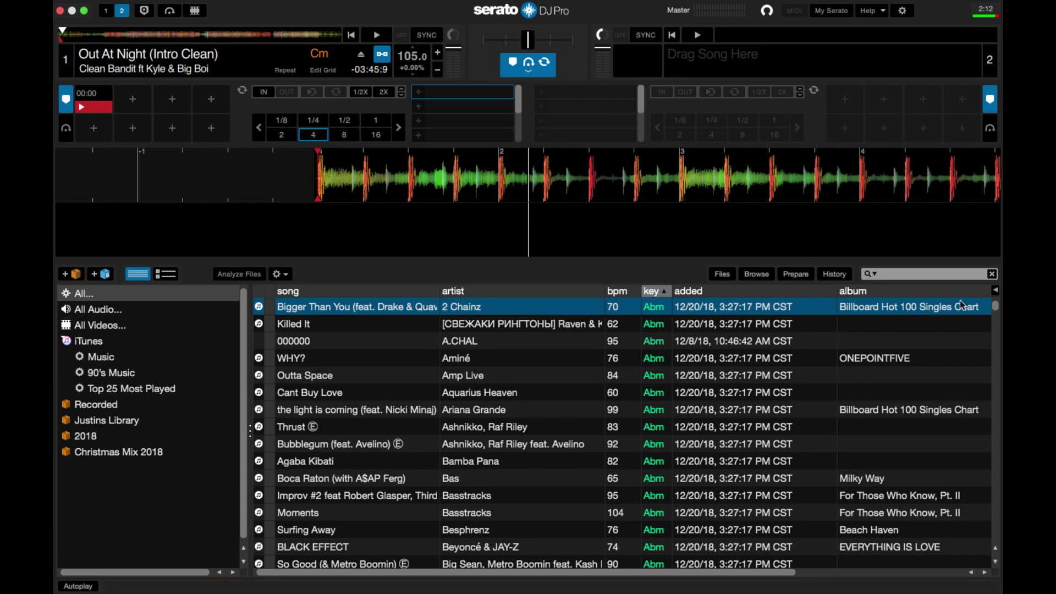
left_click(614, 293)
Browse the bpm-sorted library, then re-sort it by key and scroll through the tracks
scroll(557, 350, "down", 20)
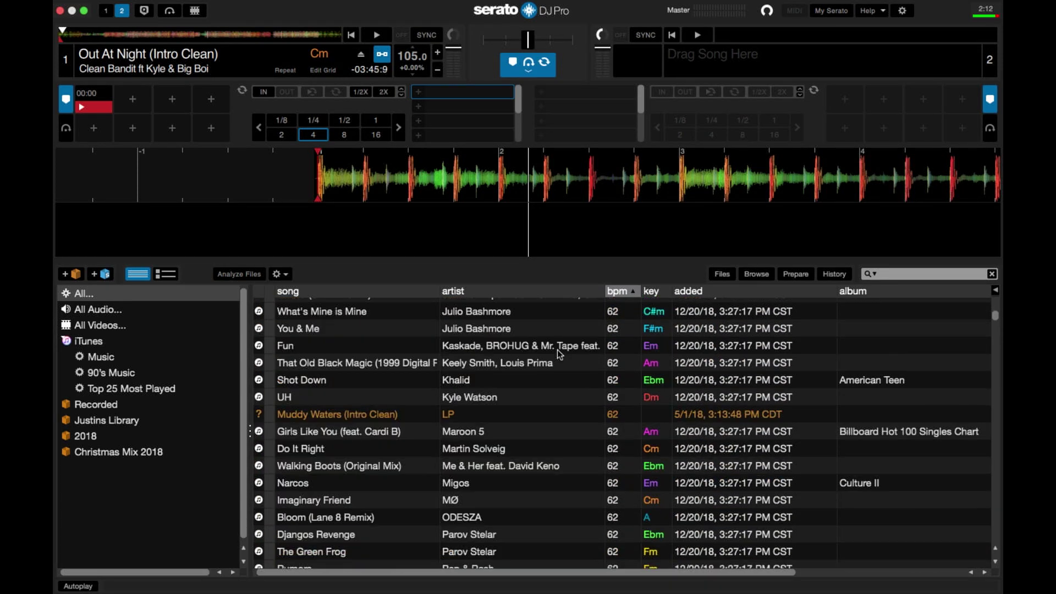
scroll(560, 355, "down", 20)
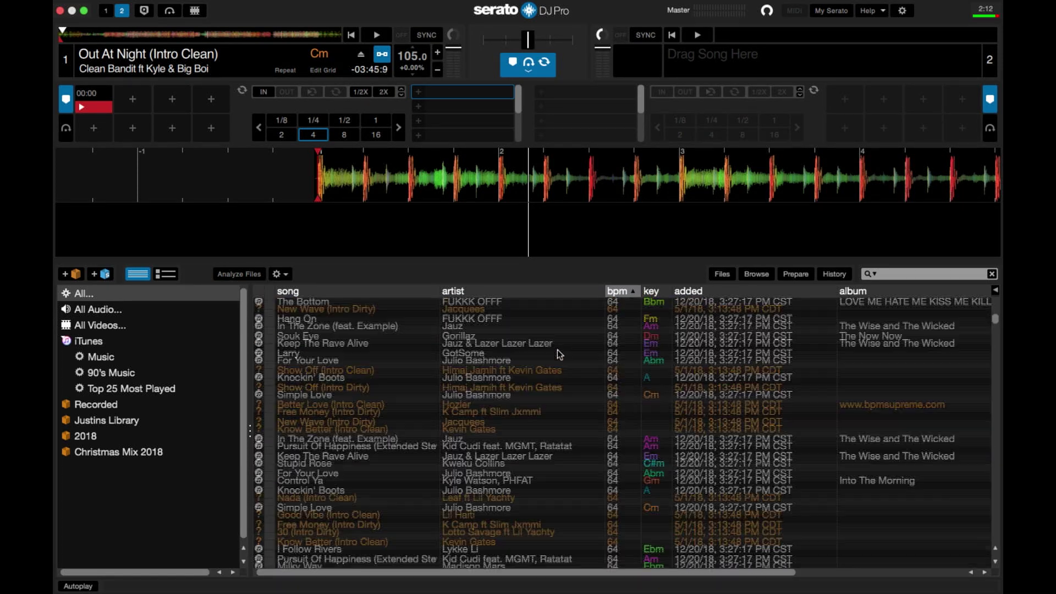
scroll(559, 353, "down", 15)
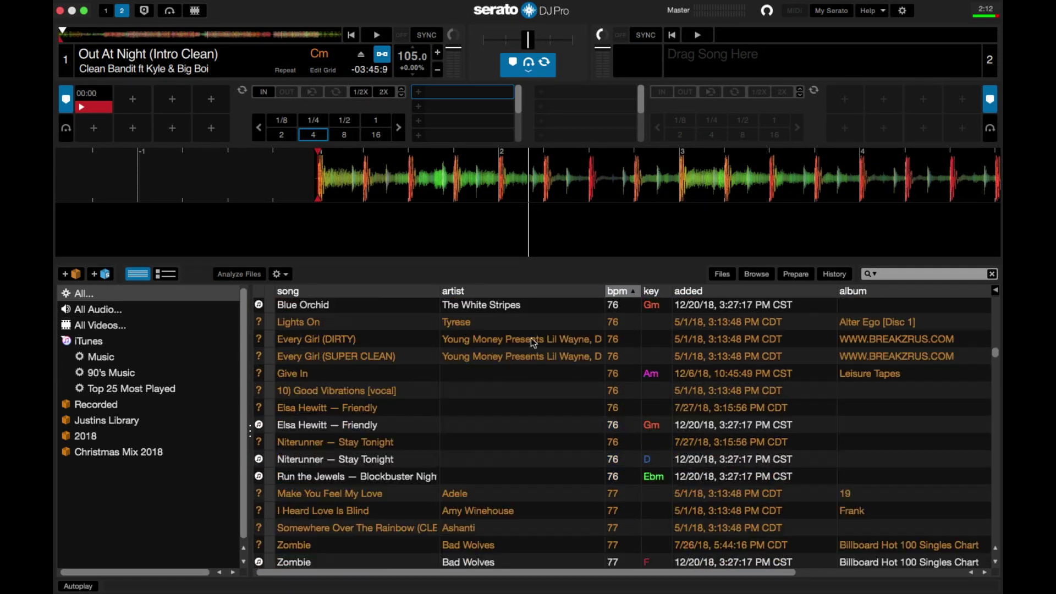
left_click(653, 292)
scroll(558, 361, "down", 20)
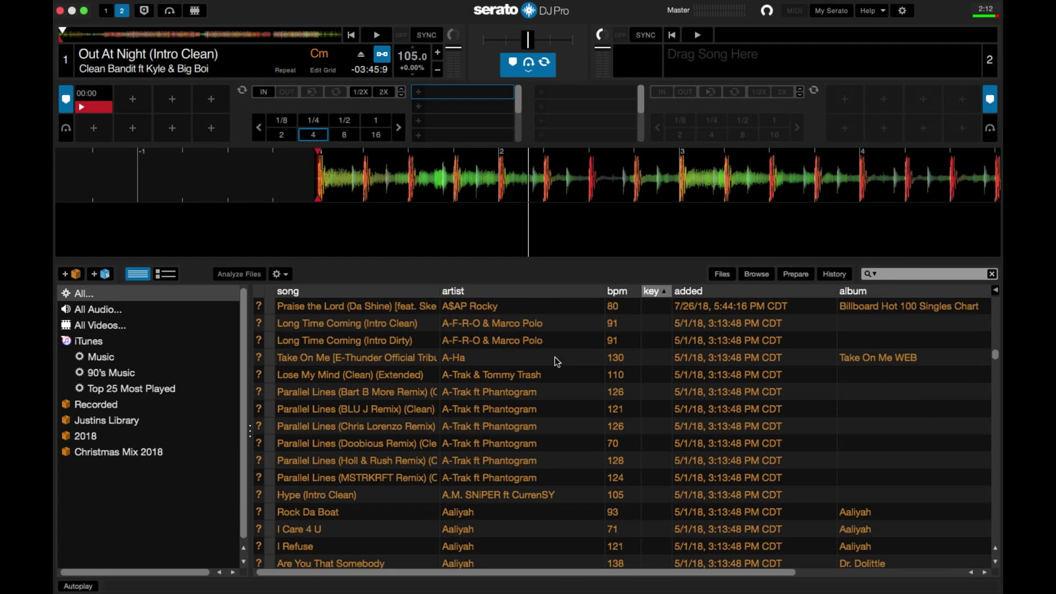
scroll(557, 361, "down", 20)
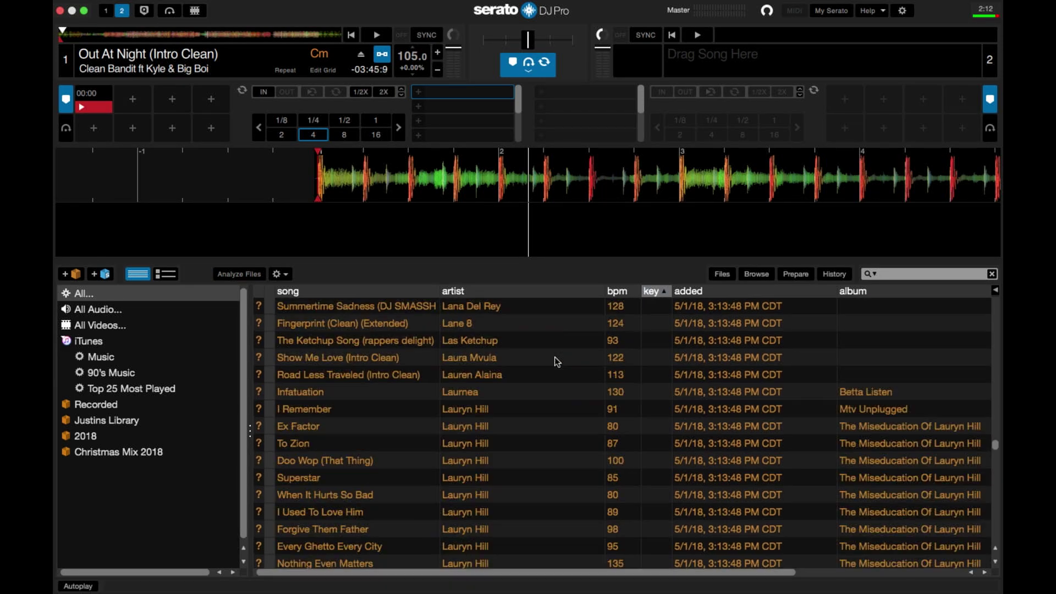
scroll(558, 360, "up", 20)
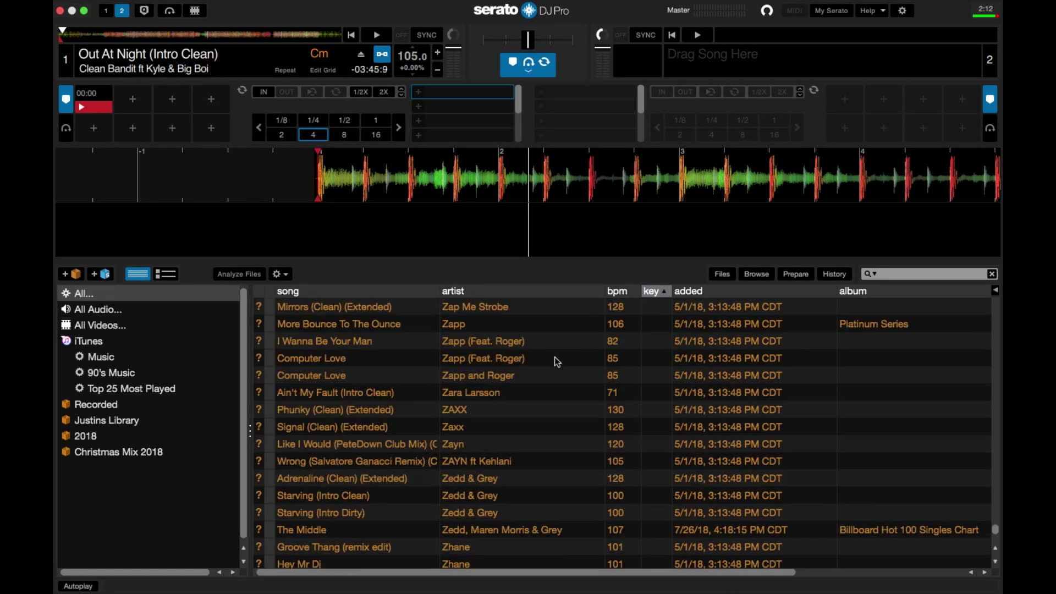
scroll(557, 361, "up", 20)
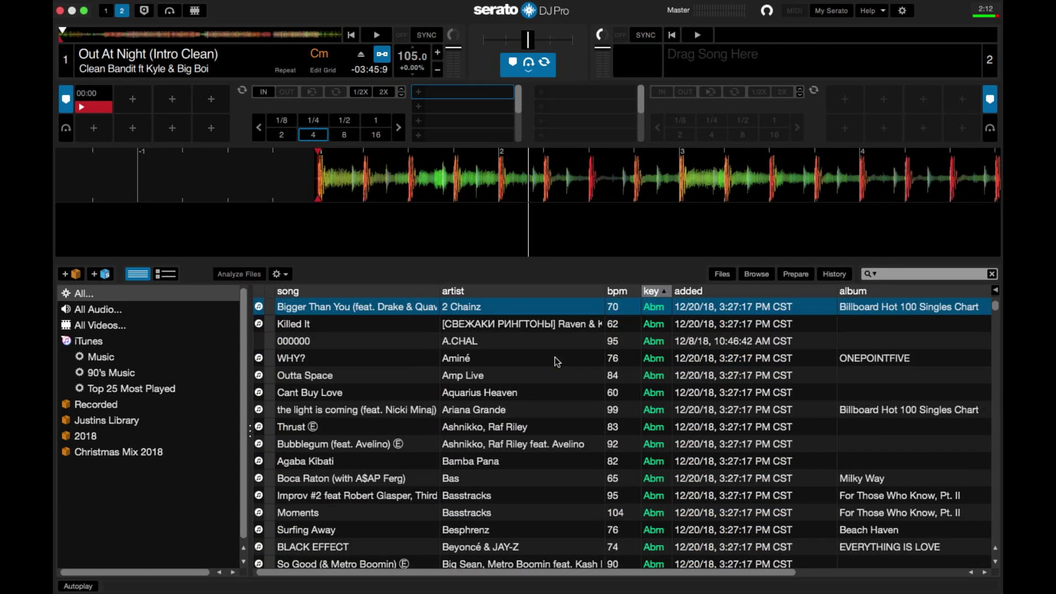
scroll(558, 361, "down", 20)
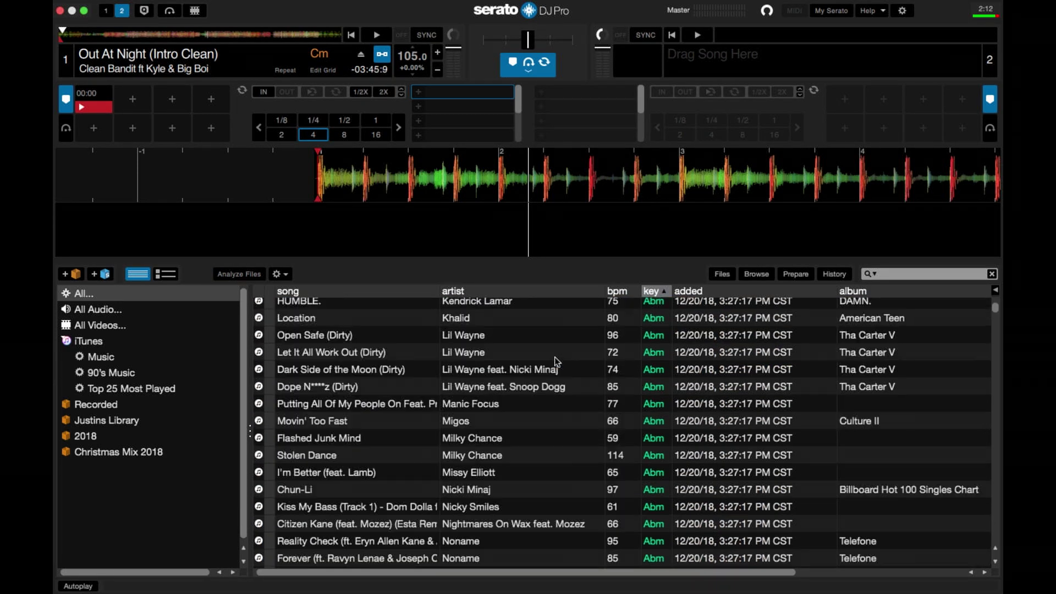
scroll(558, 361, "down", 20)
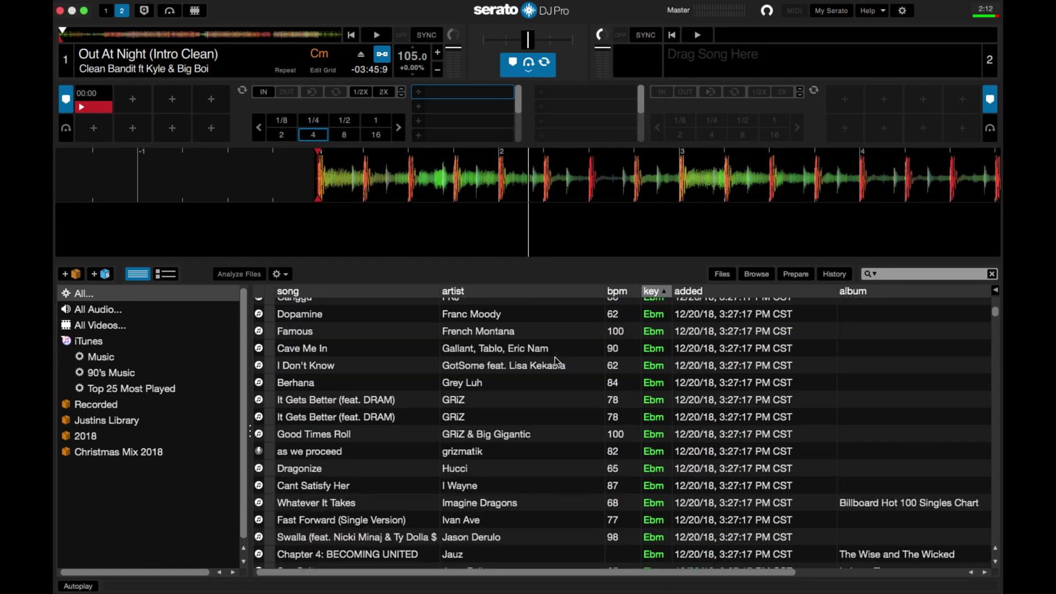
scroll(555, 361, "down", 4)
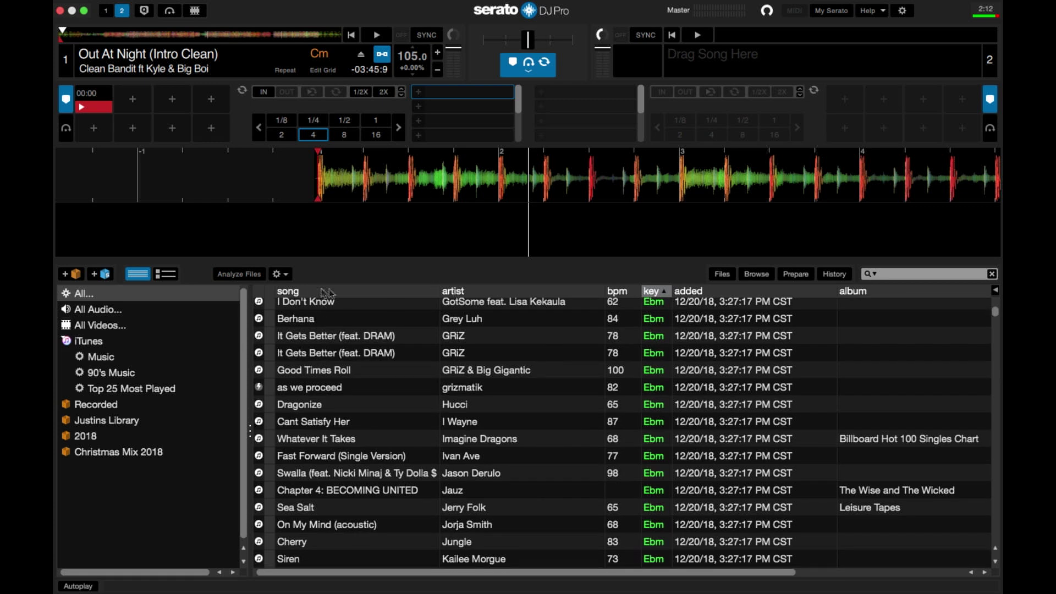
Sort the library by artist and scroll down through the list
left_click(534, 288)
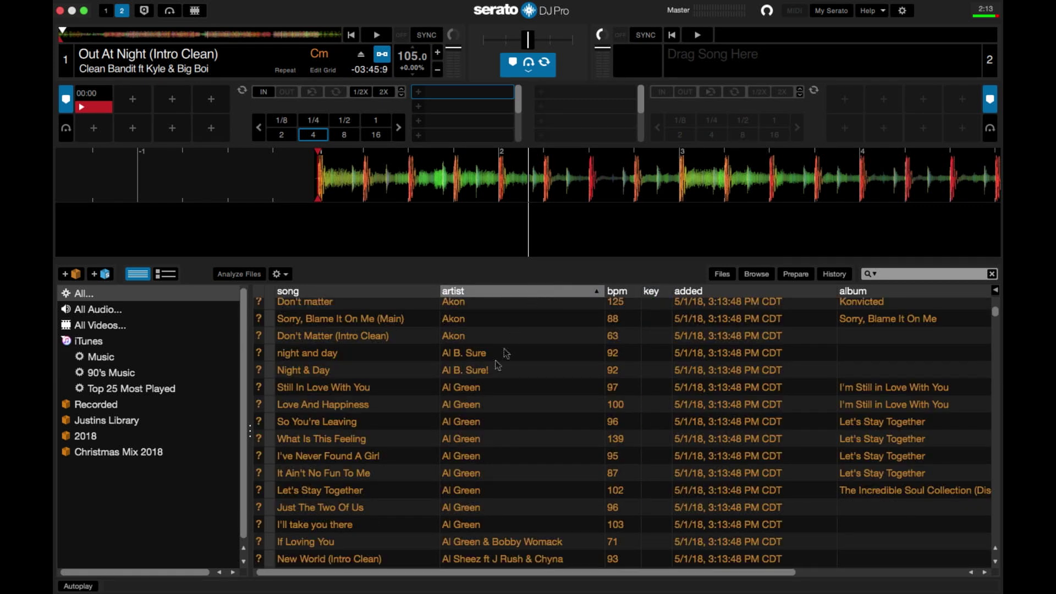
scroll(491, 364, "down", 10)
scroll(494, 368, "down", 20)
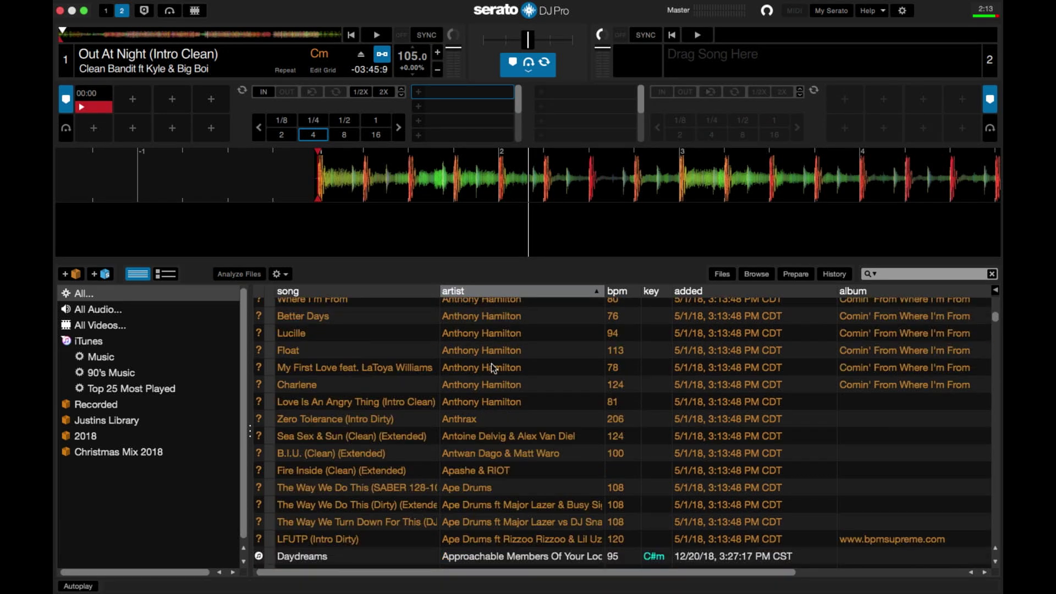
scroll(486, 387, "down", 20)
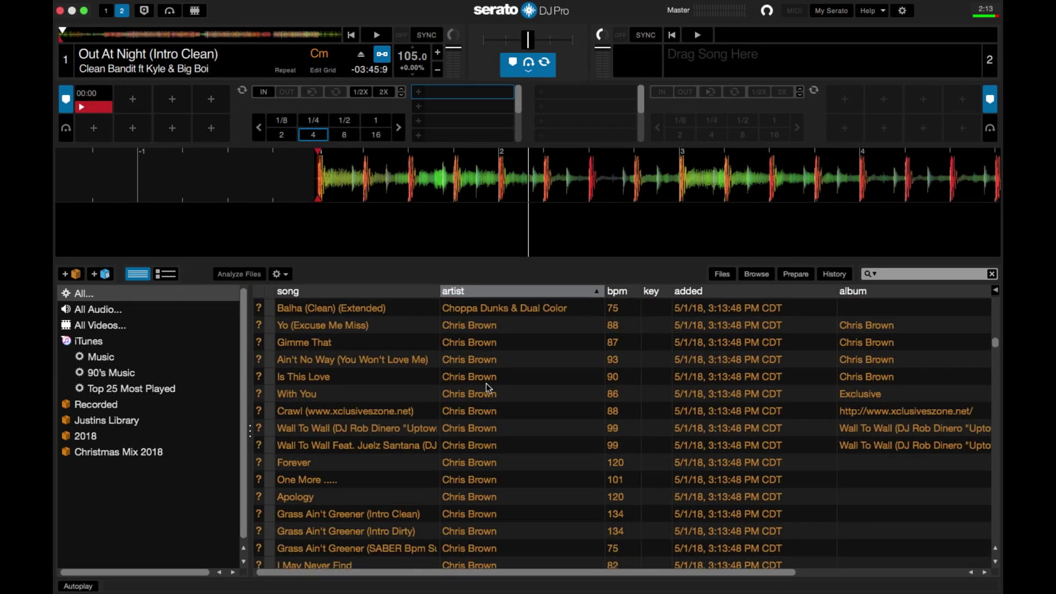
scroll(486, 387, "down", 10)
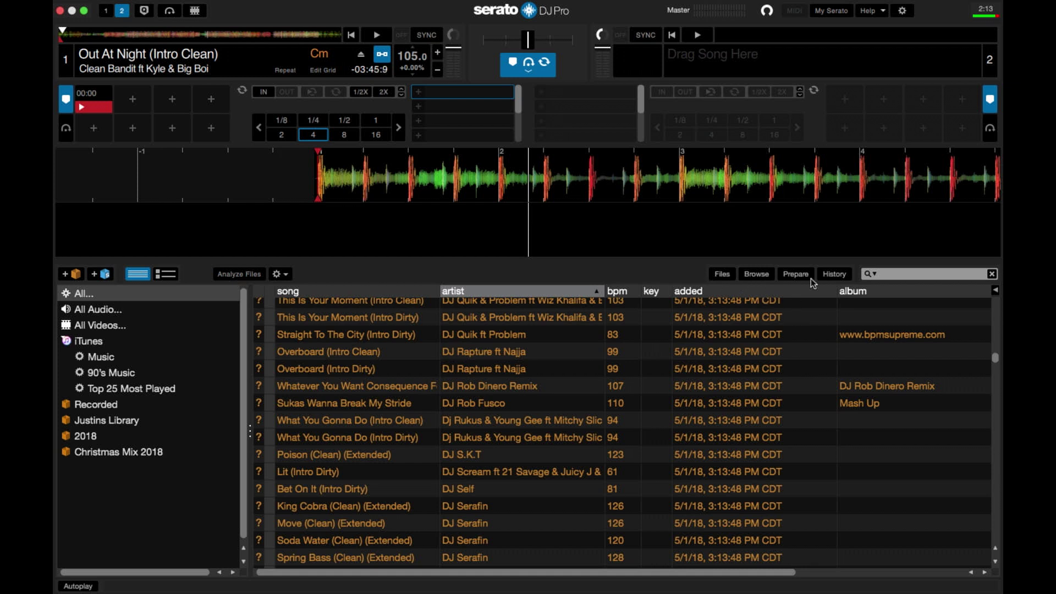
left_click(997, 292)
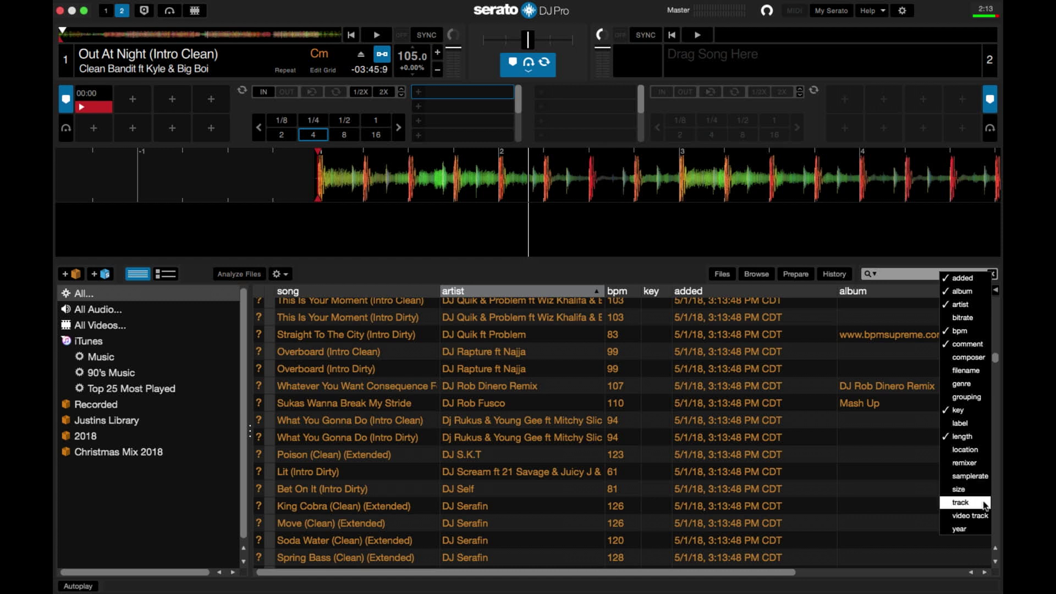
Show a year column, sort it newest first, and position it between added and album
left_click(962, 530)
scroll(716, 460, "right", 5)
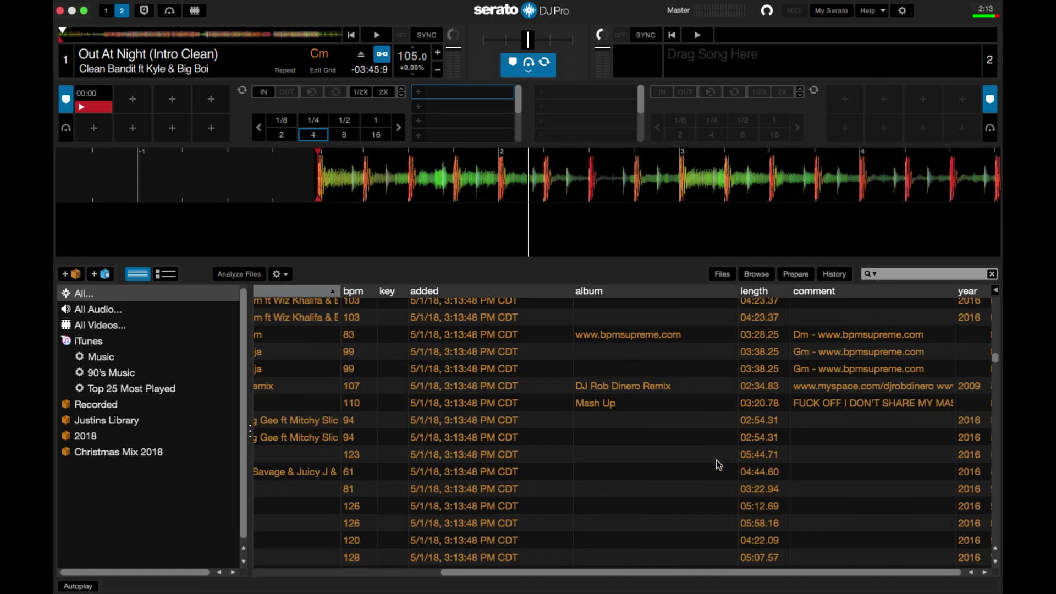
left_click(972, 295)
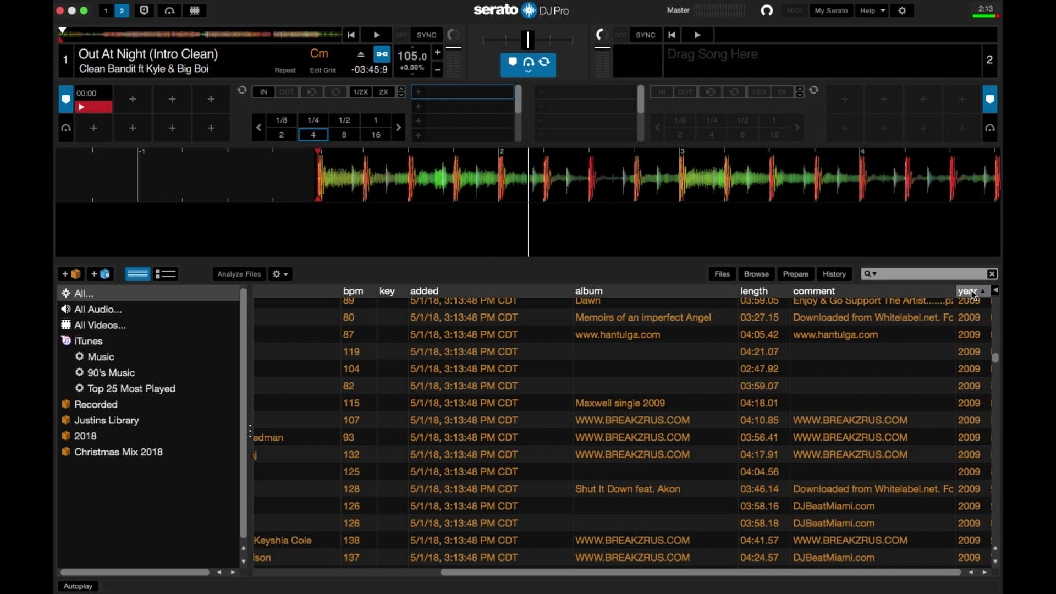
left_click(972, 295)
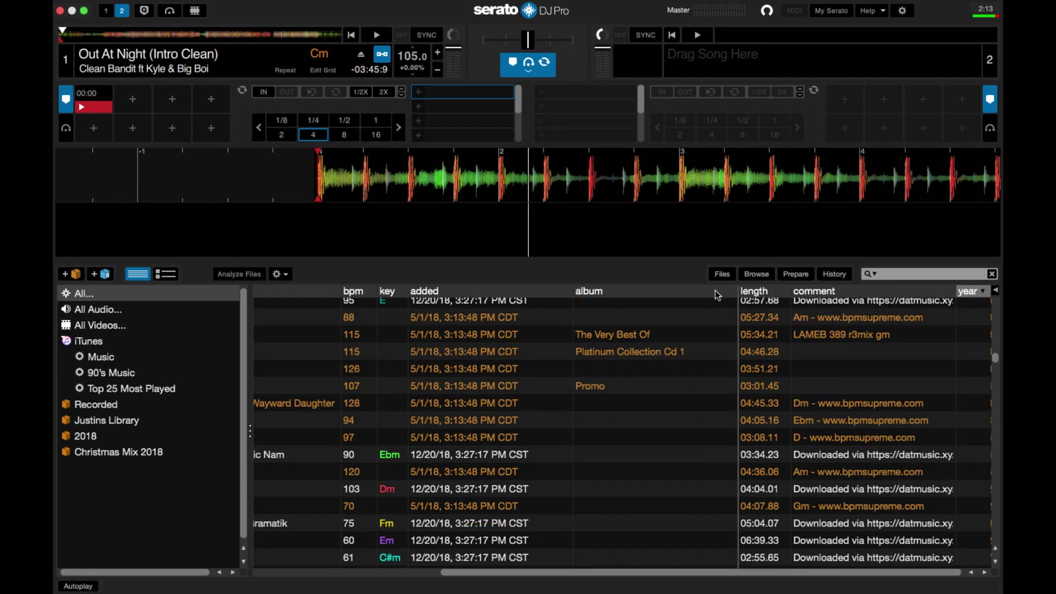
left_click_drag(574, 298, 572, 294)
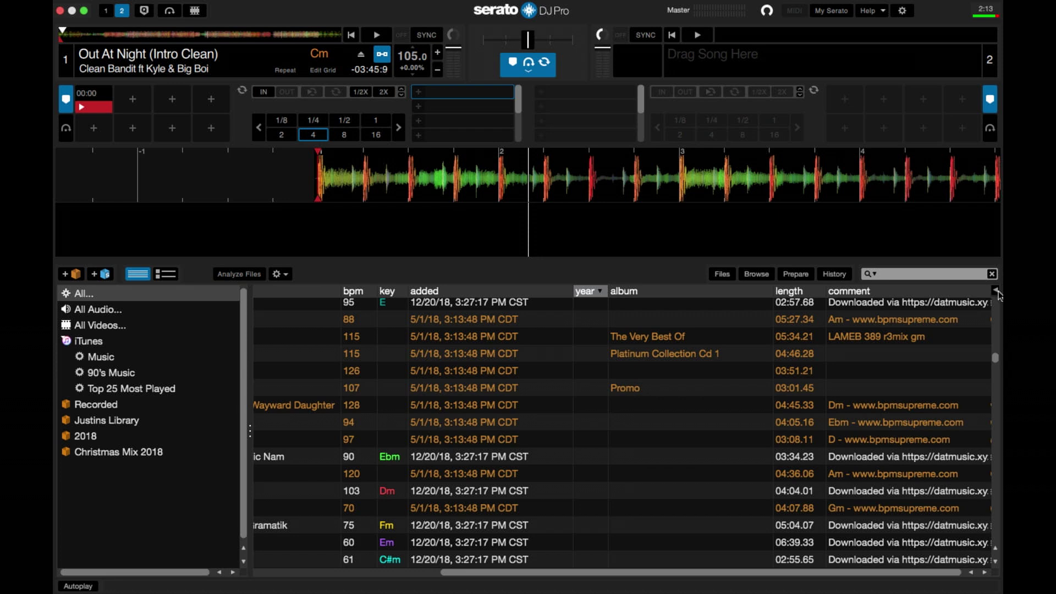
left_click(996, 291)
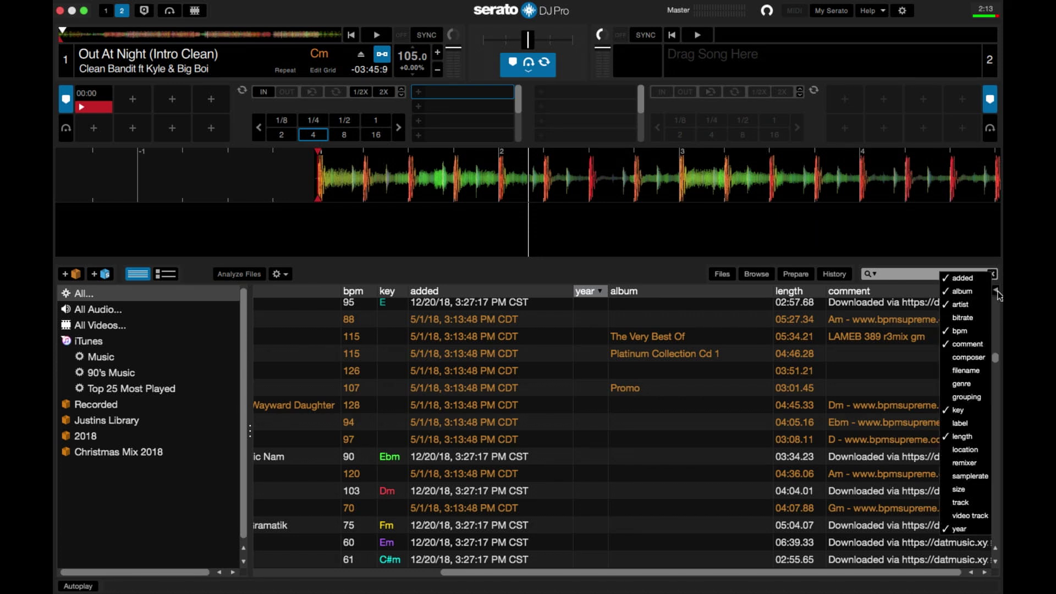
Hide the year, comment and album columns and show a genre column instead
left_click(962, 530)
left_click(995, 293)
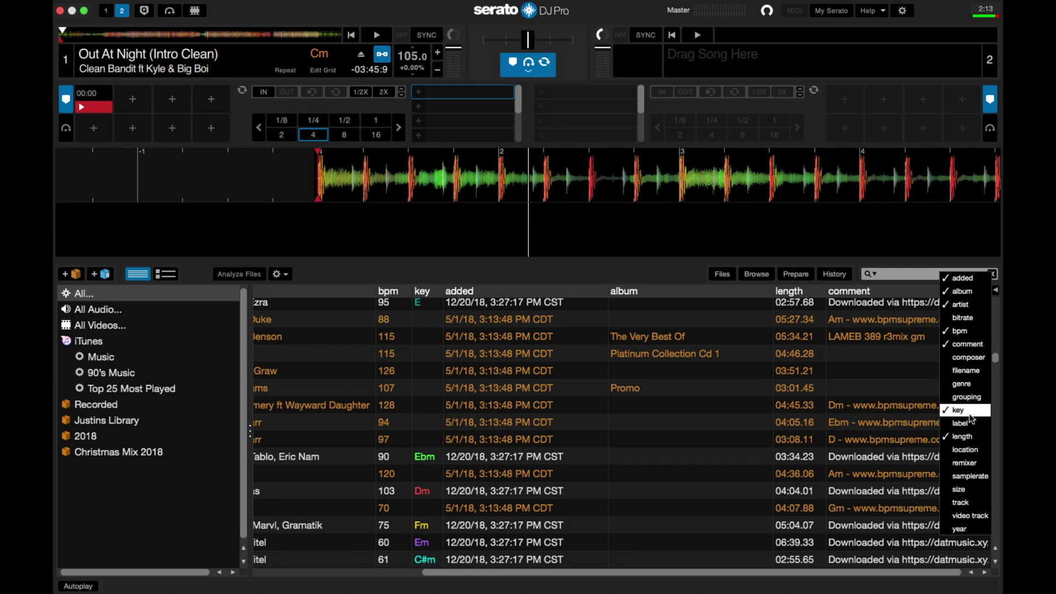
left_click(980, 344)
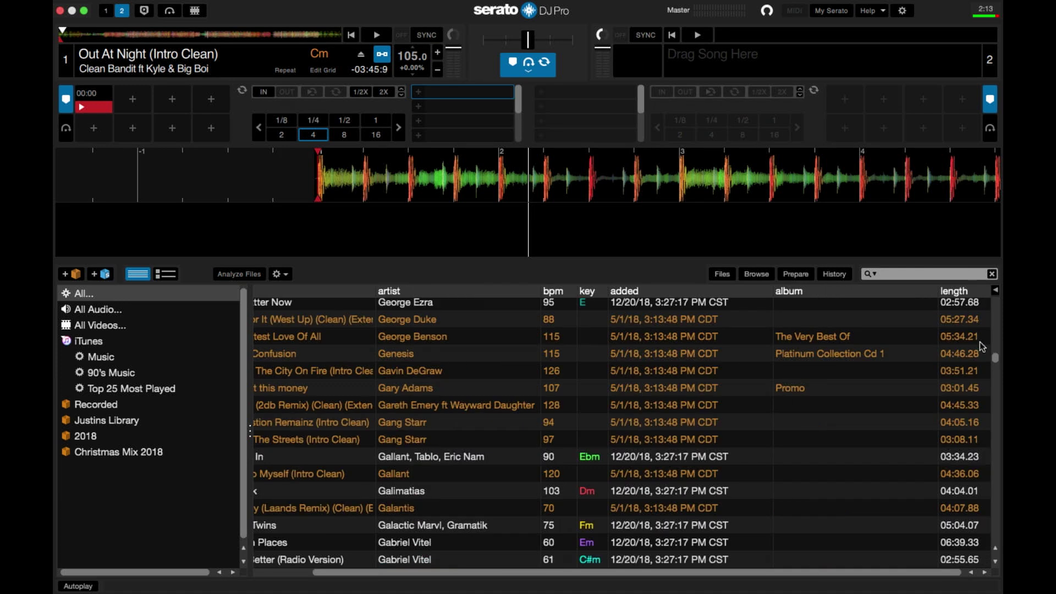
left_click(996, 291)
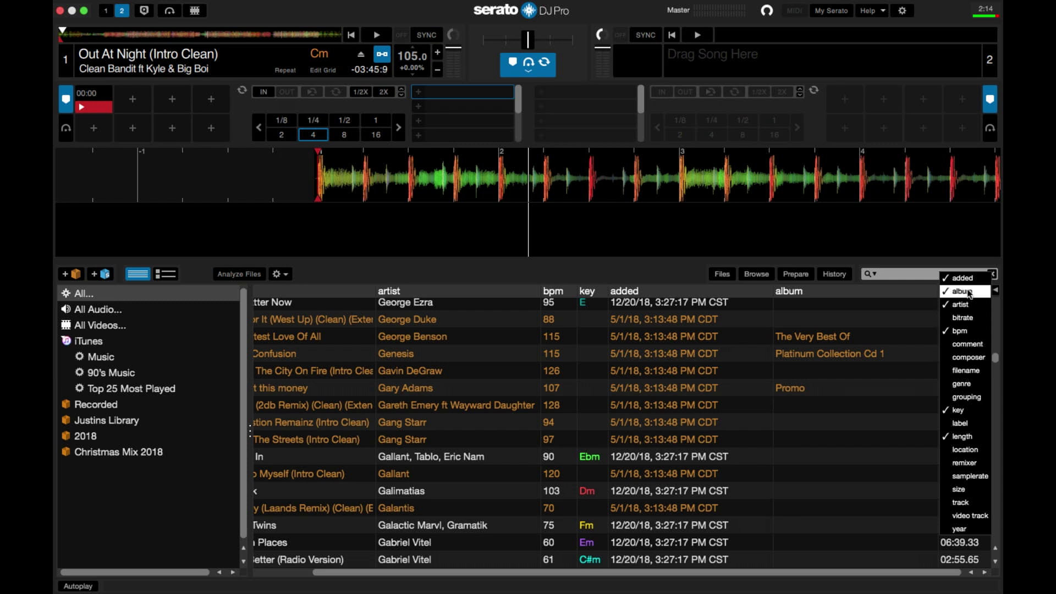
left_click(969, 293)
left_click(995, 290)
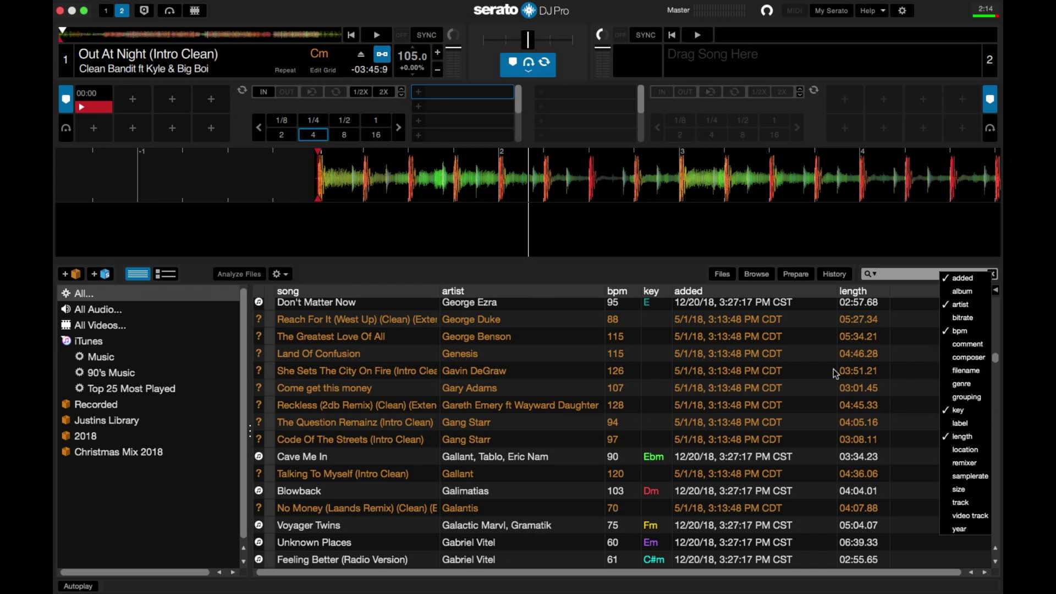
left_click(969, 389)
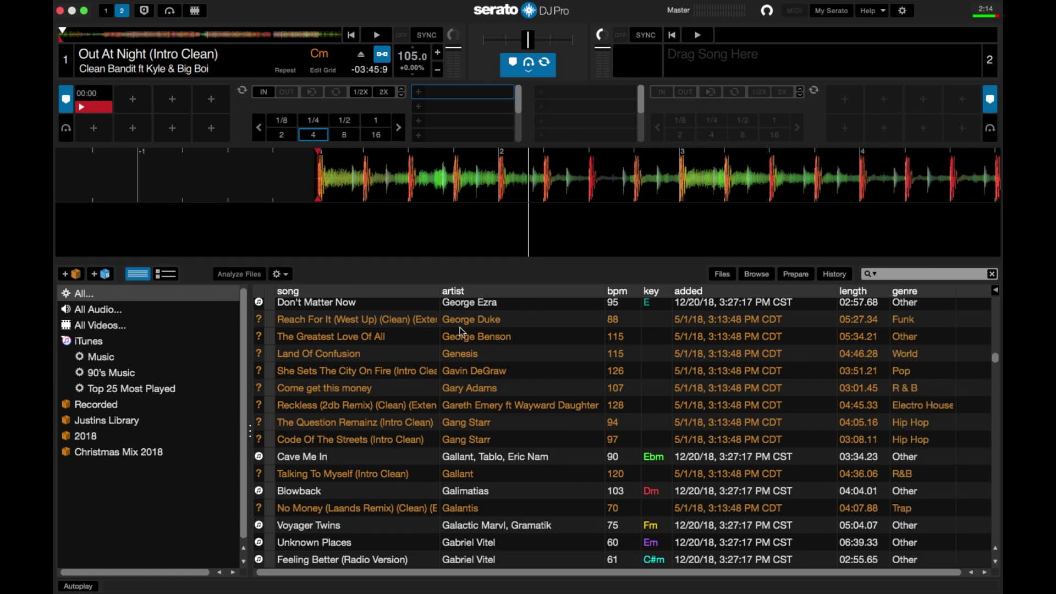
scroll(460, 328, "up", 15)
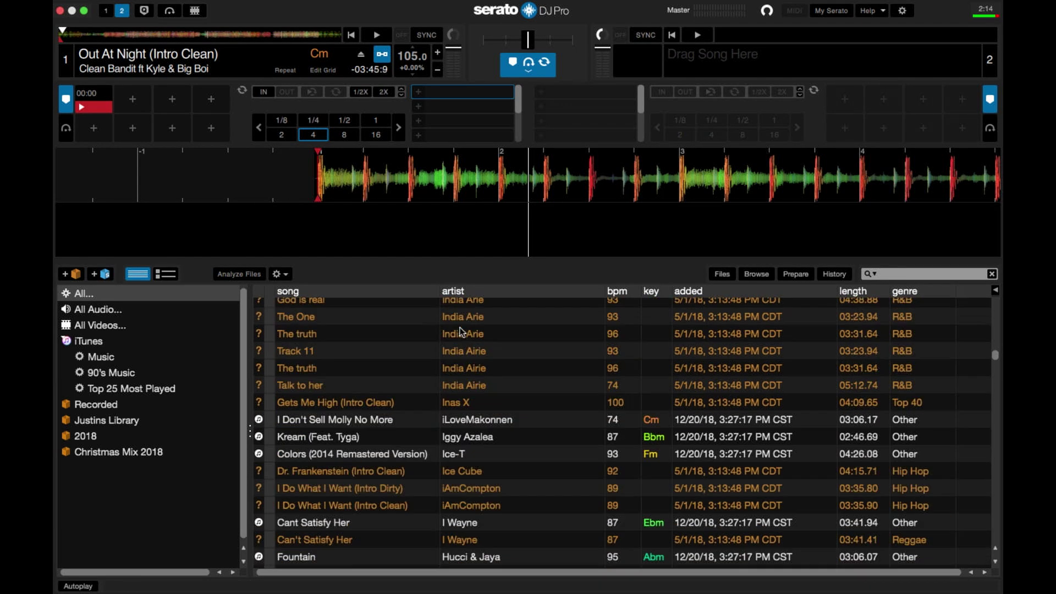
scroll(461, 331, "up", 5)
Reverse the key sort to reach the Abm tracks, then start a new smart crate
left_click(652, 291)
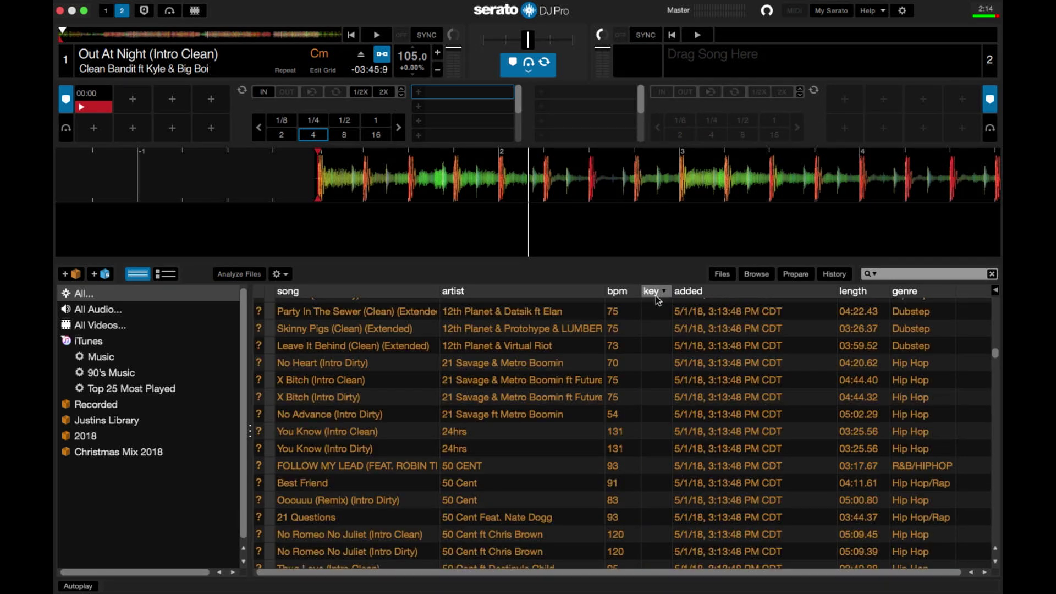
left_click(654, 292)
scroll(550, 420, "up", 10)
scroll(550, 420, "up", 10)
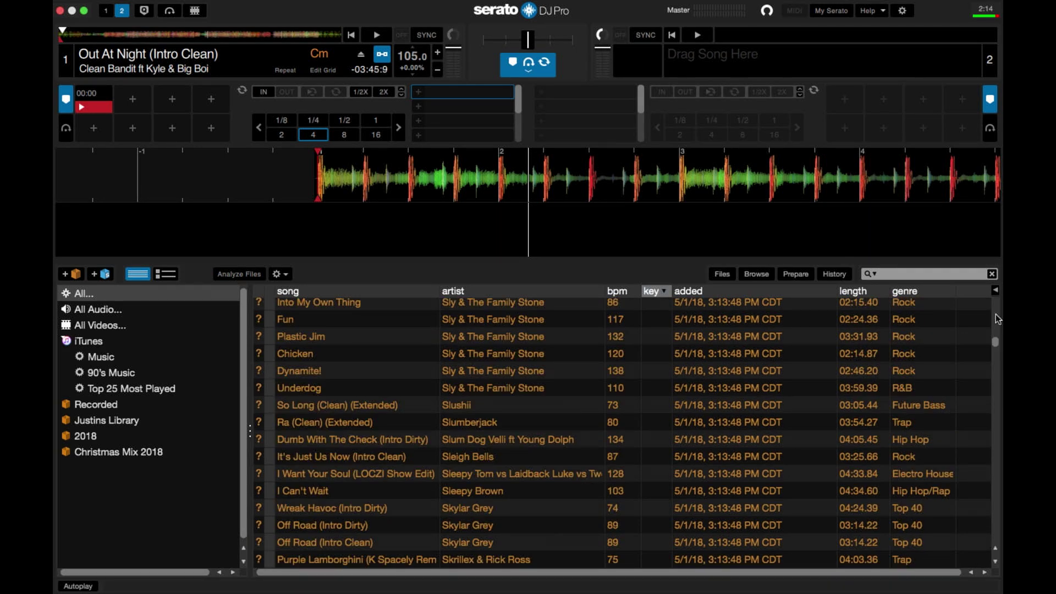
left_click_drag(996, 341, 996, 533)
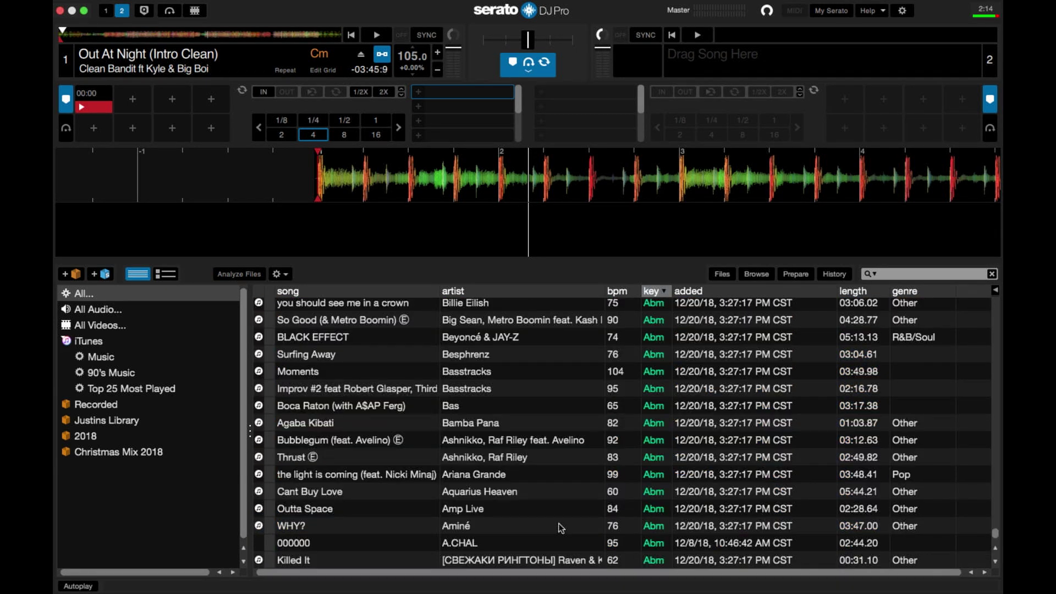
scroll(561, 528, "up", 5)
scroll(561, 528, "down", 5)
left_click(94, 276)
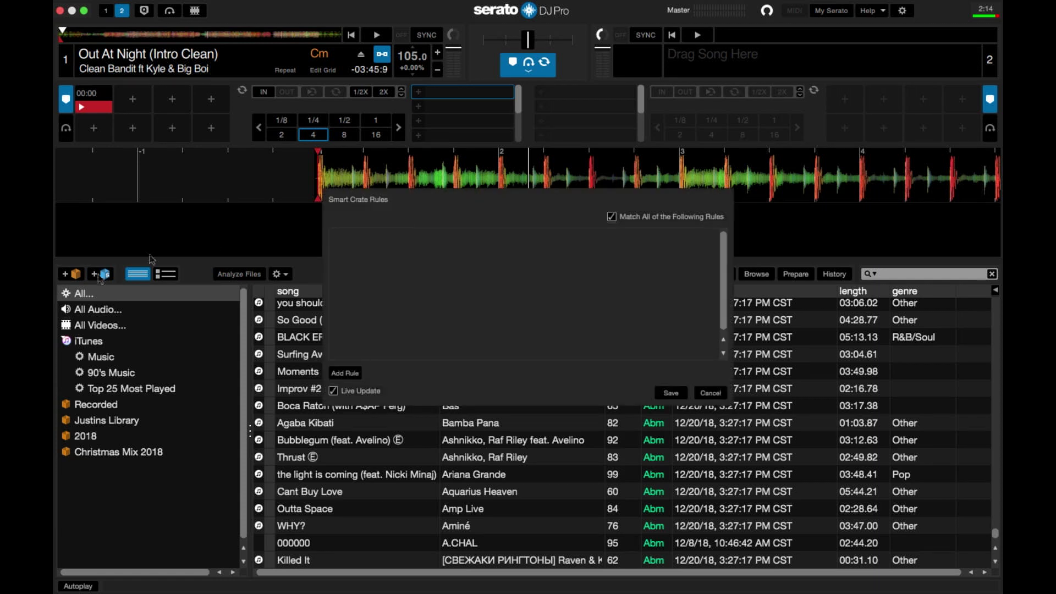
Save a smart crate with the rule 'key is Abm' and rename it Abm
left_click(354, 375)
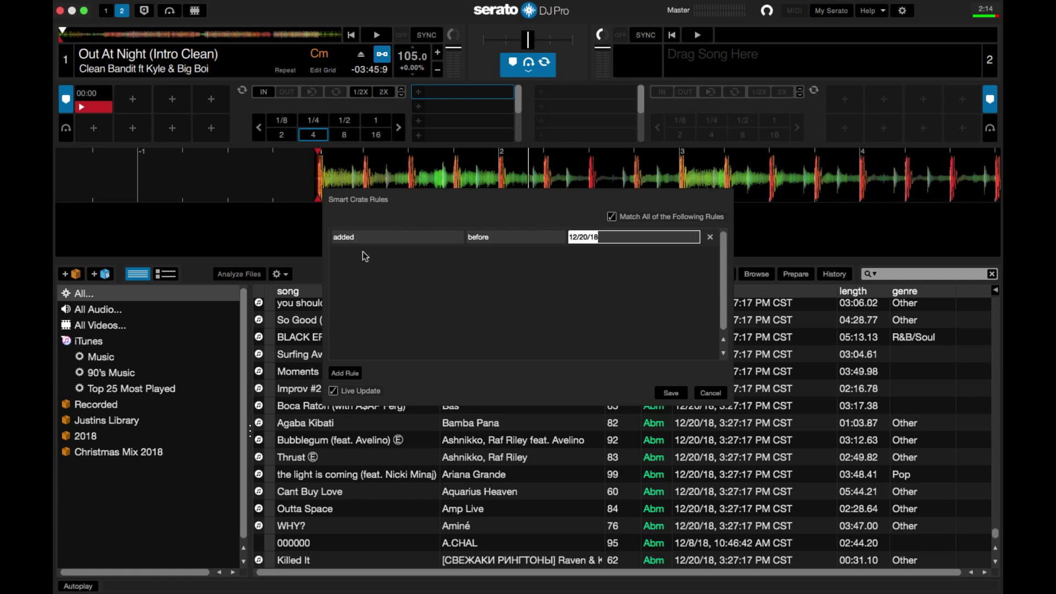
left_click(349, 243)
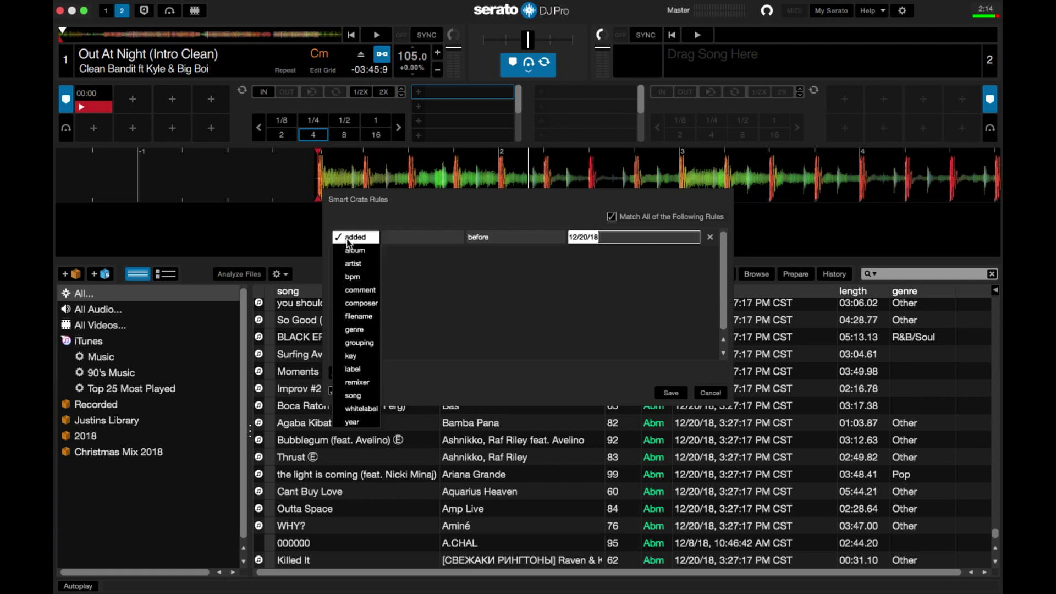
left_click(355, 357)
left_click(488, 238)
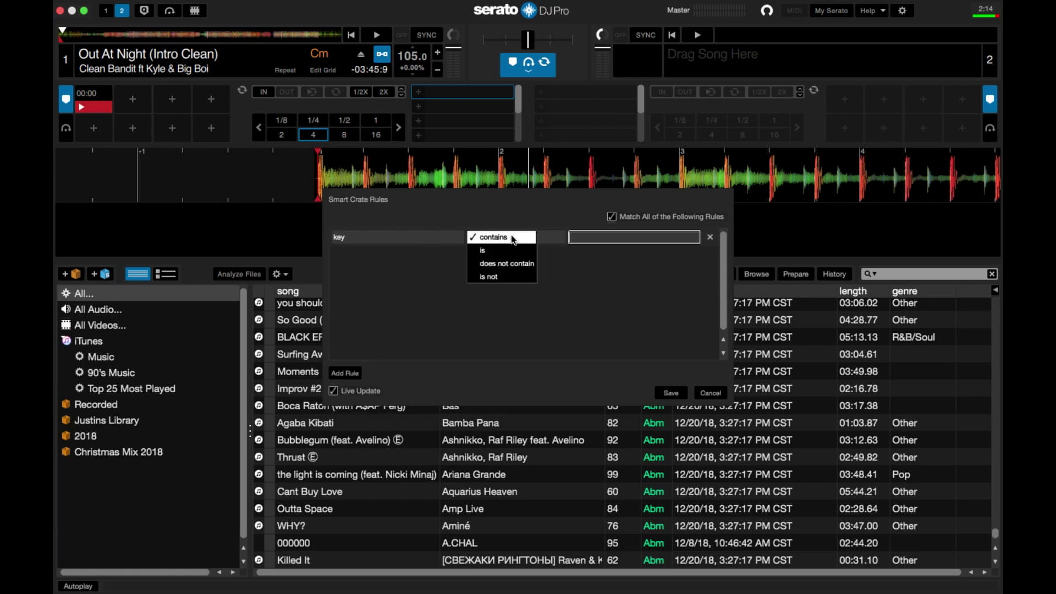
left_click(484, 251)
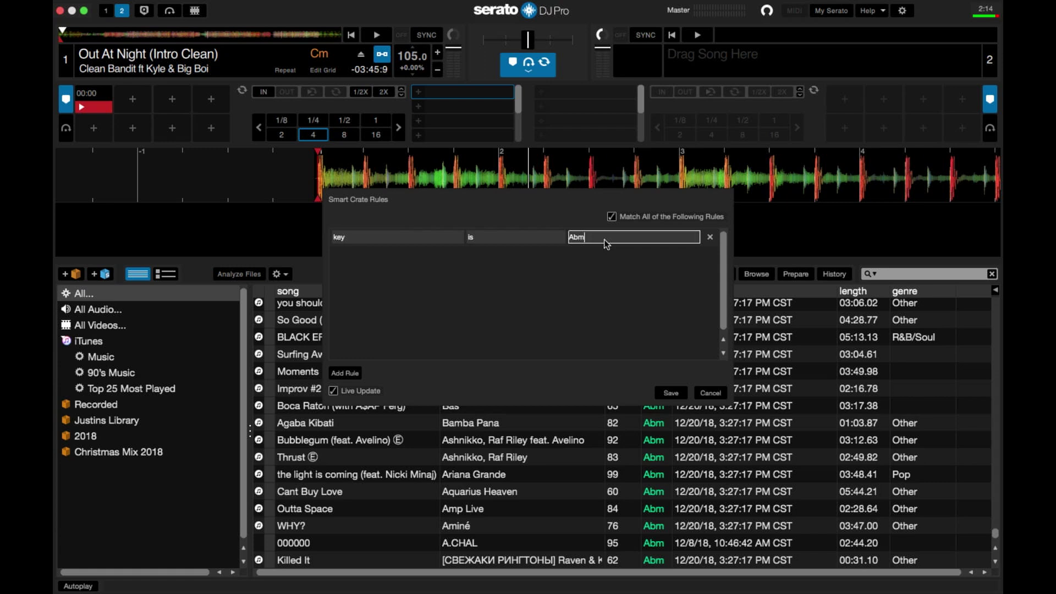
left_click(670, 392)
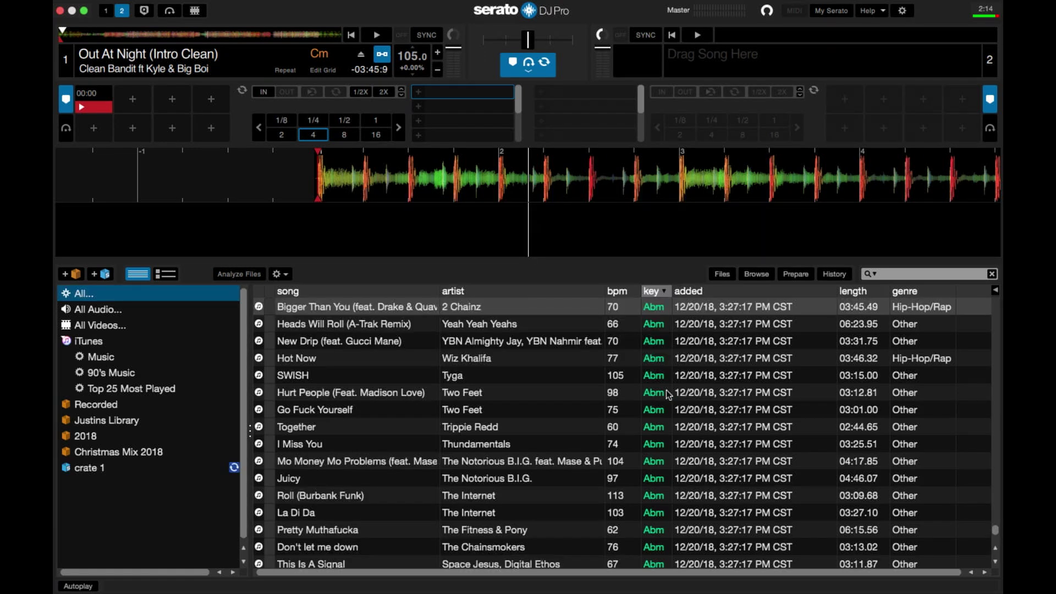
double_click(88, 470)
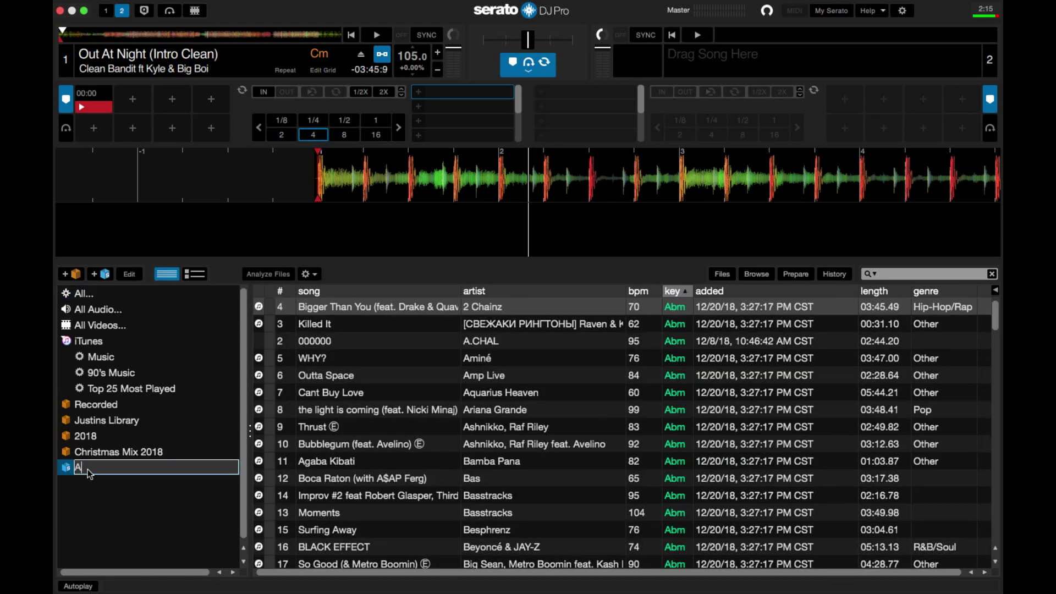
key("Return")
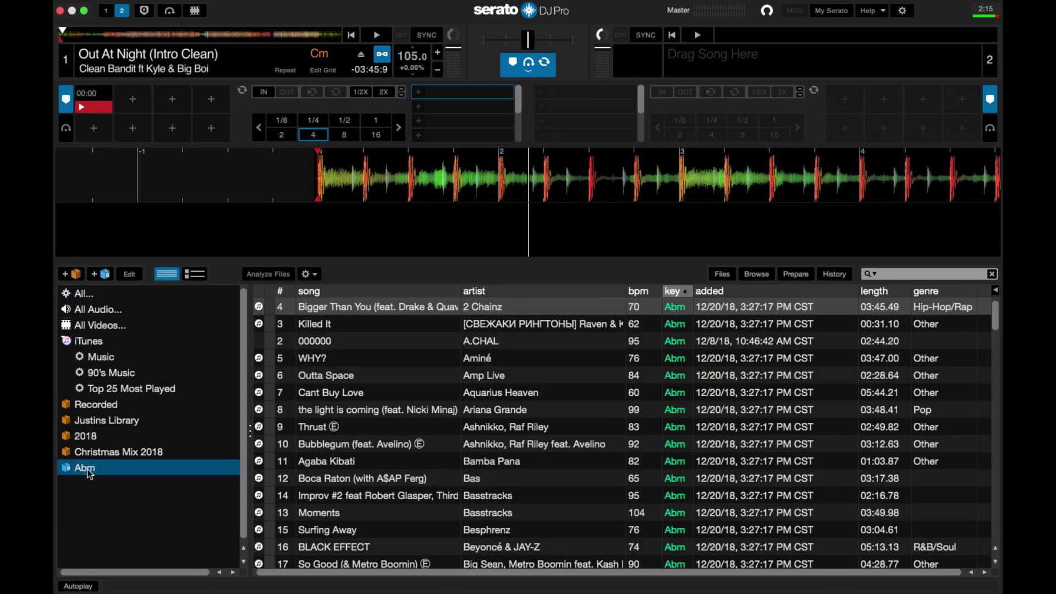
Sort the Abm crate by bpm ascending, starting at 68 bpm, and scroll through its tracks
key("Return")
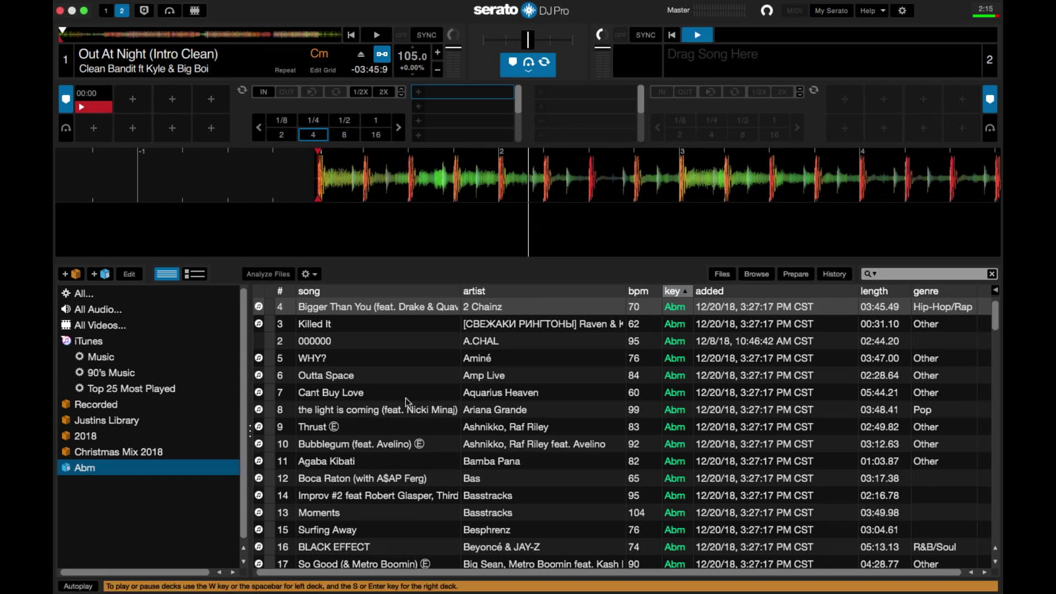
scroll(510, 391, "down", 5)
scroll(510, 392, "down", 15)
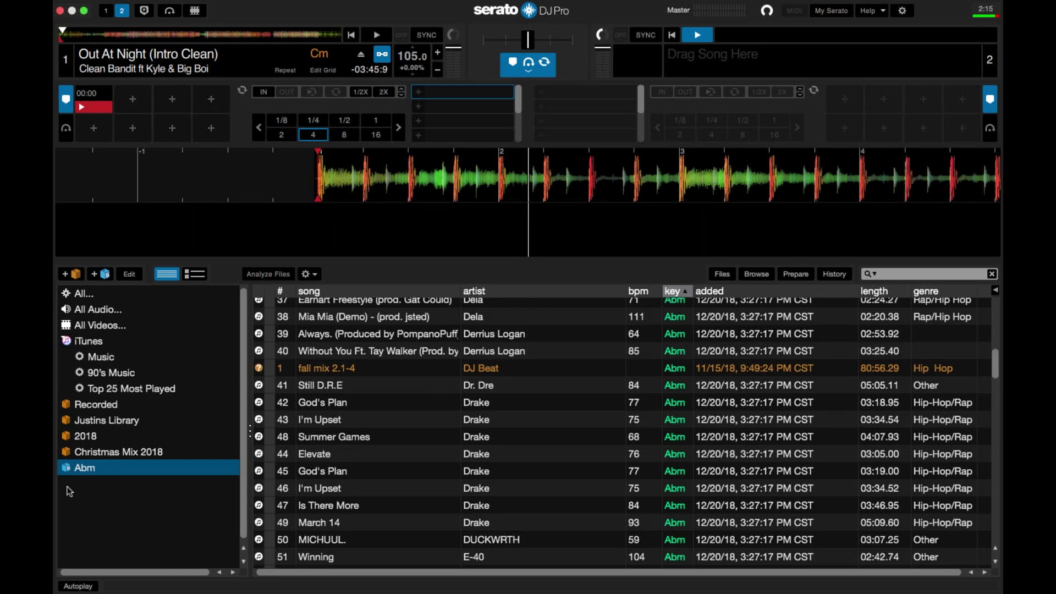
left_click(639, 290)
scroll(444, 352, "up", 6)
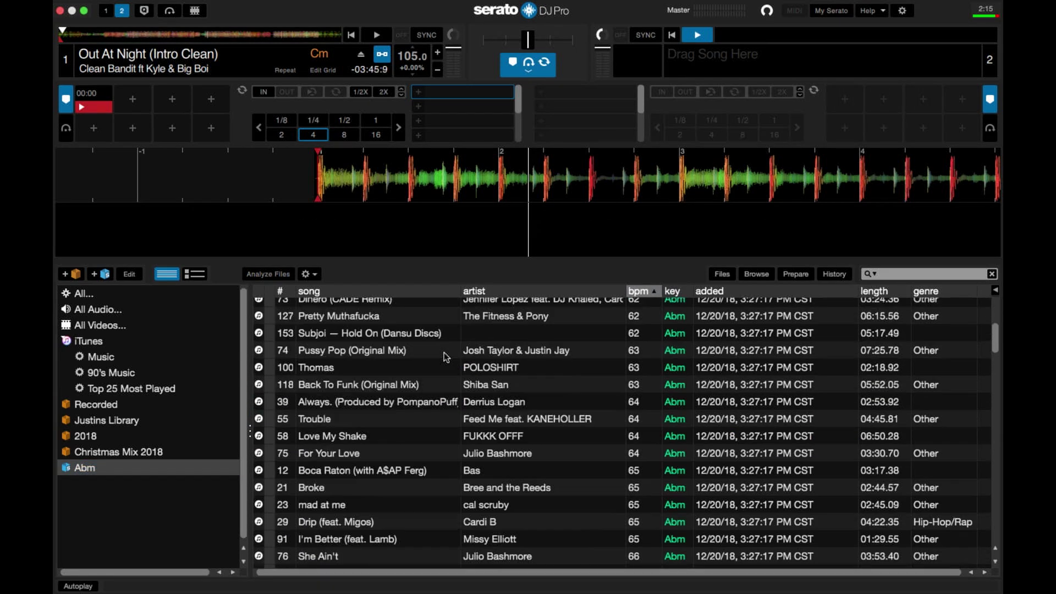
left_click(444, 355)
scroll(444, 355, "down", 1)
scroll(444, 352, "down", 1)
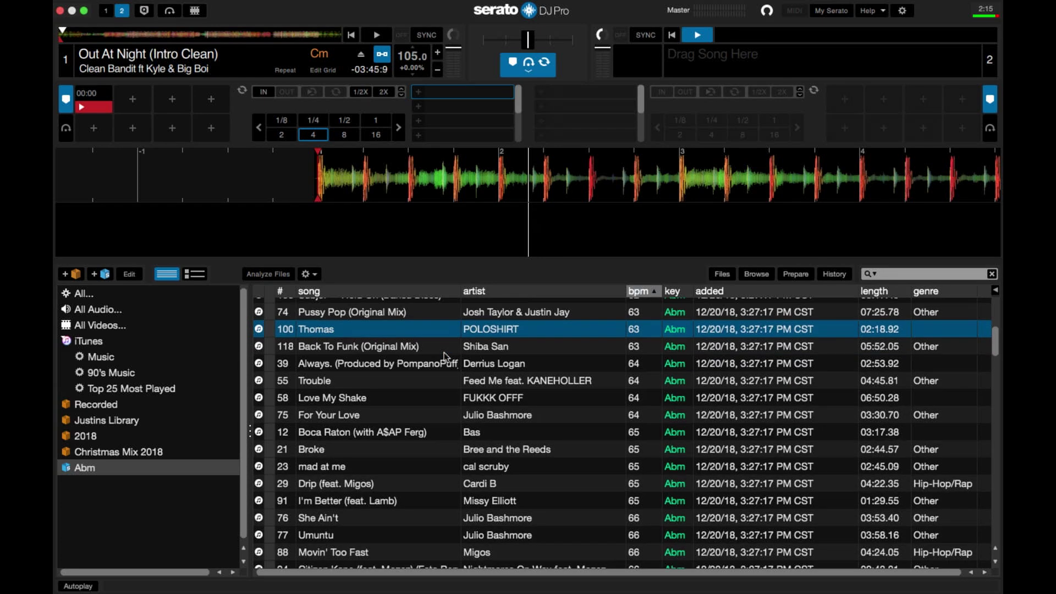
scroll(492, 399, "down", 2)
scroll(492, 400, "down", 5)
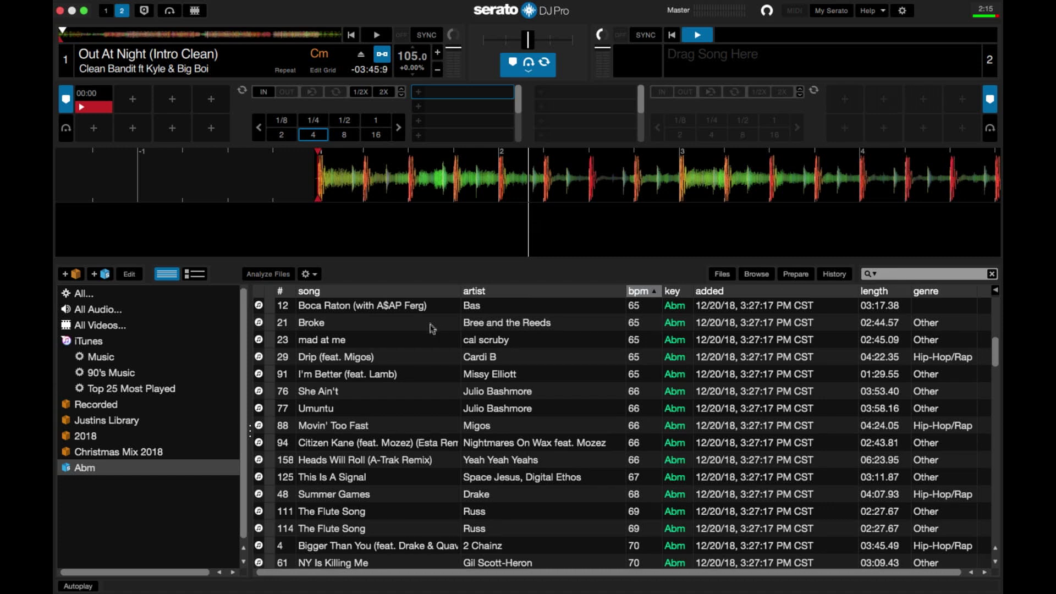
scroll(432, 328, "down", 8)
scroll(432, 329, "down", 3)
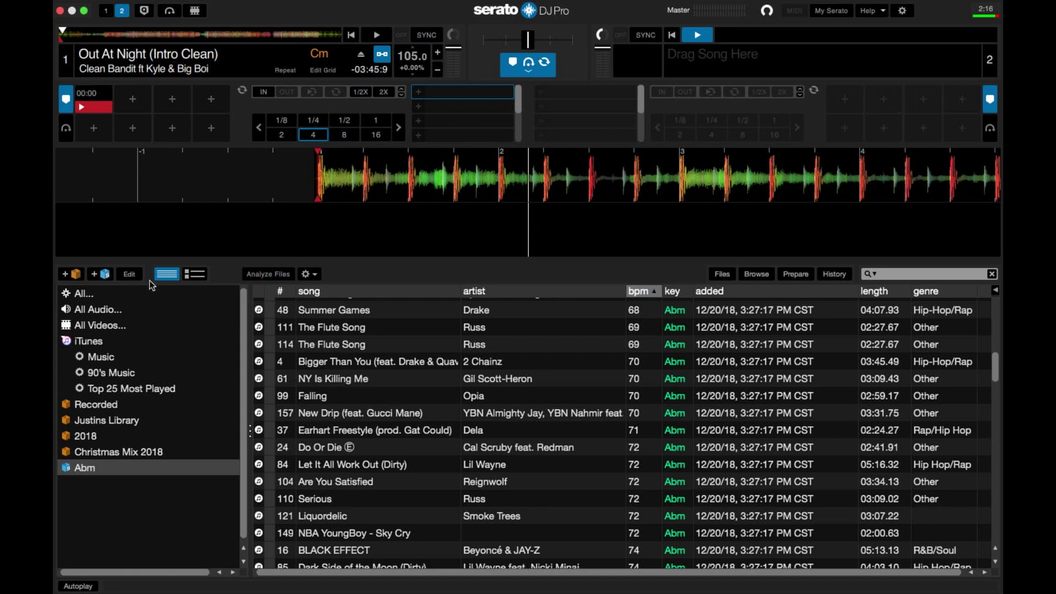
Start a new smart crate, add a rule, and browse its field list
left_click(101, 274)
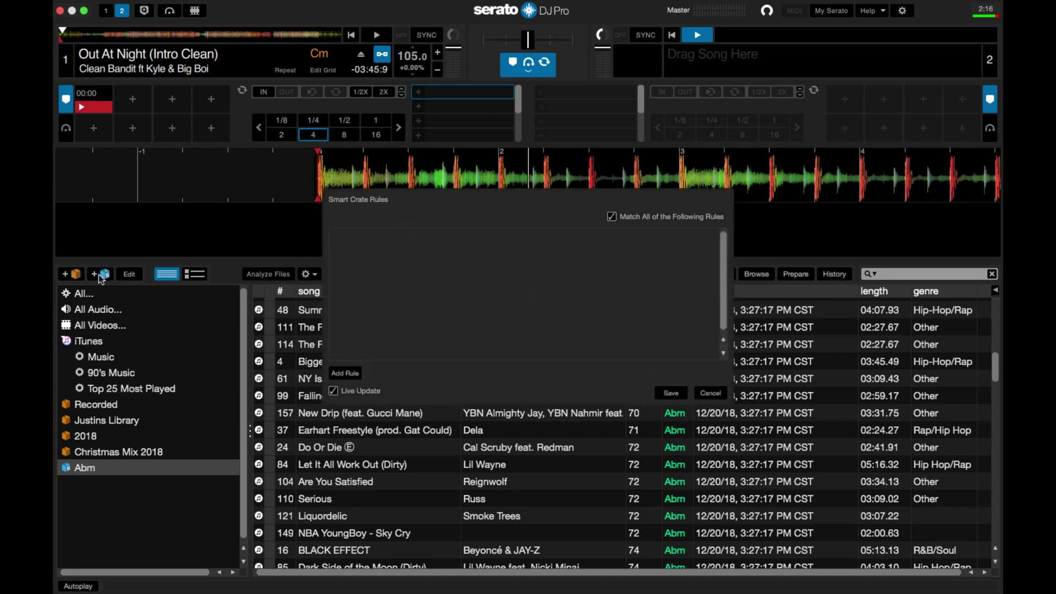
left_click(350, 377)
left_click(355, 237)
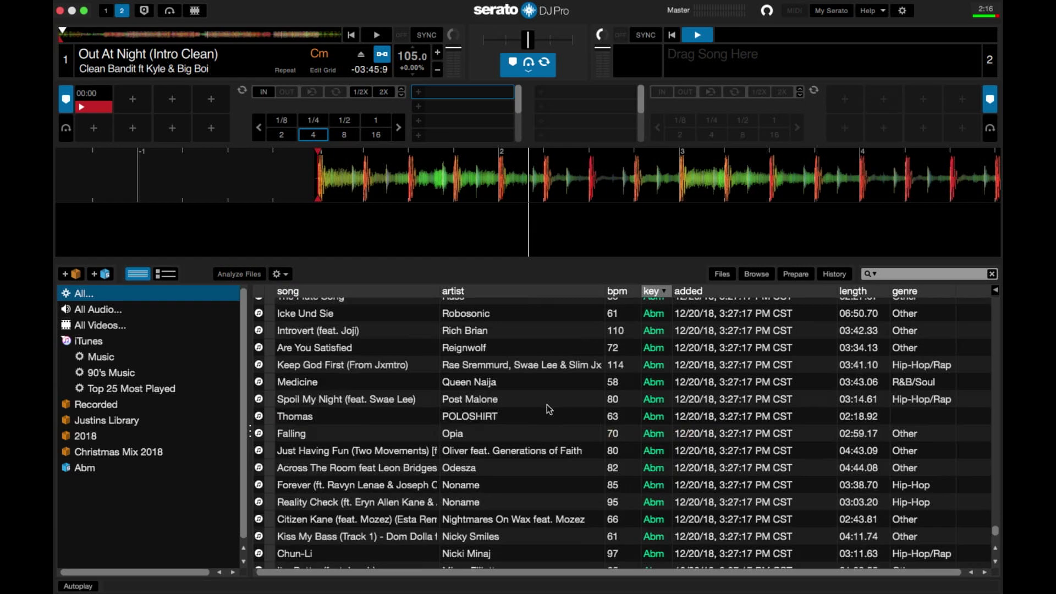
scroll(546, 405, "up", 15)
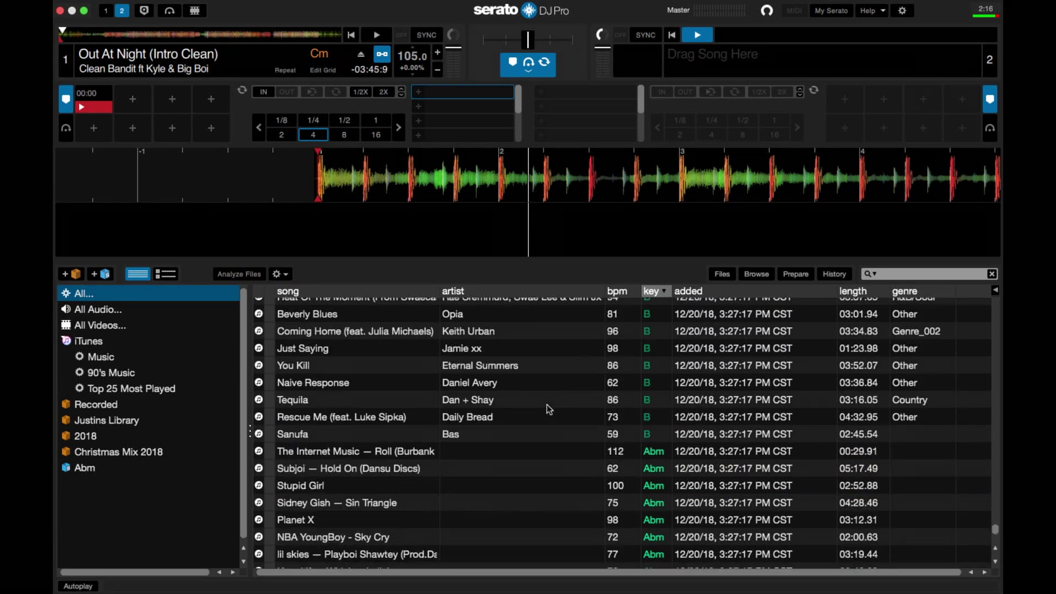
scroll(549, 409, "up", 5)
scroll(578, 435, "down", 1)
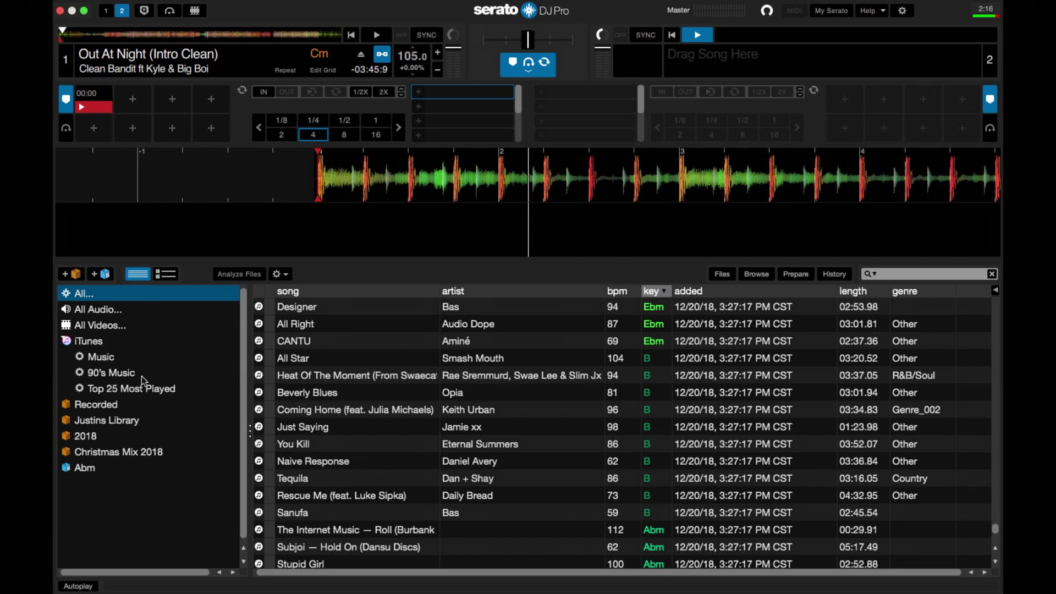
Save a new smart crate with a key rule set to B
left_click(100, 273)
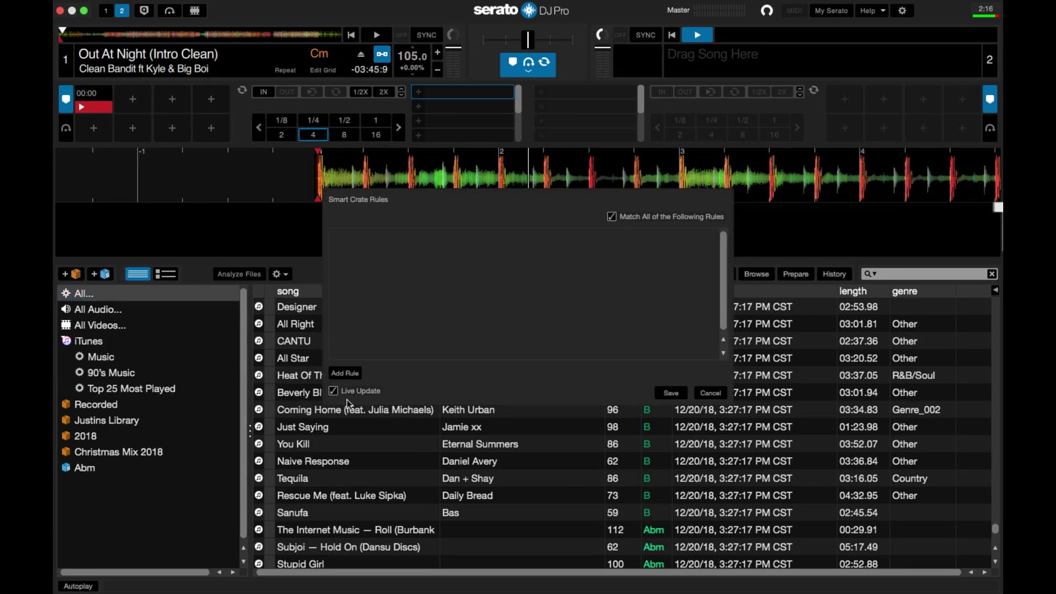
left_click(345, 375)
left_click(377, 243)
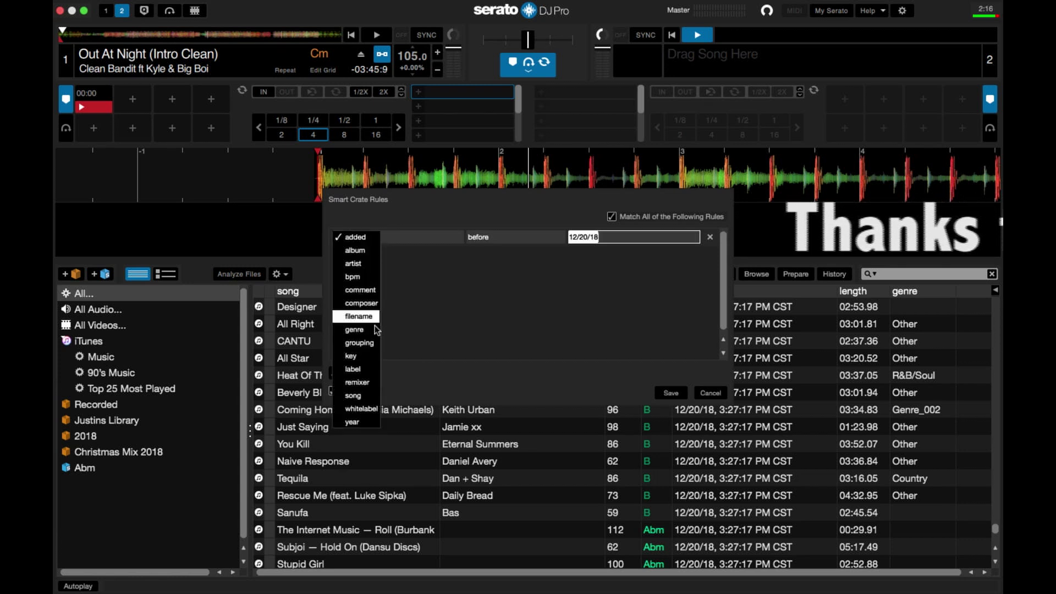
left_click(375, 355)
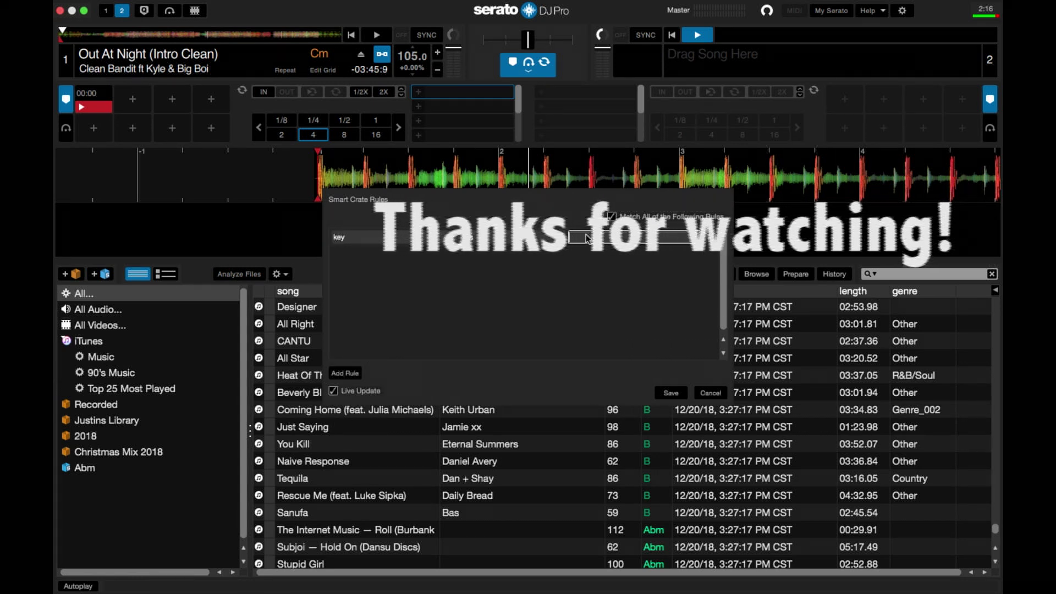
type("B")
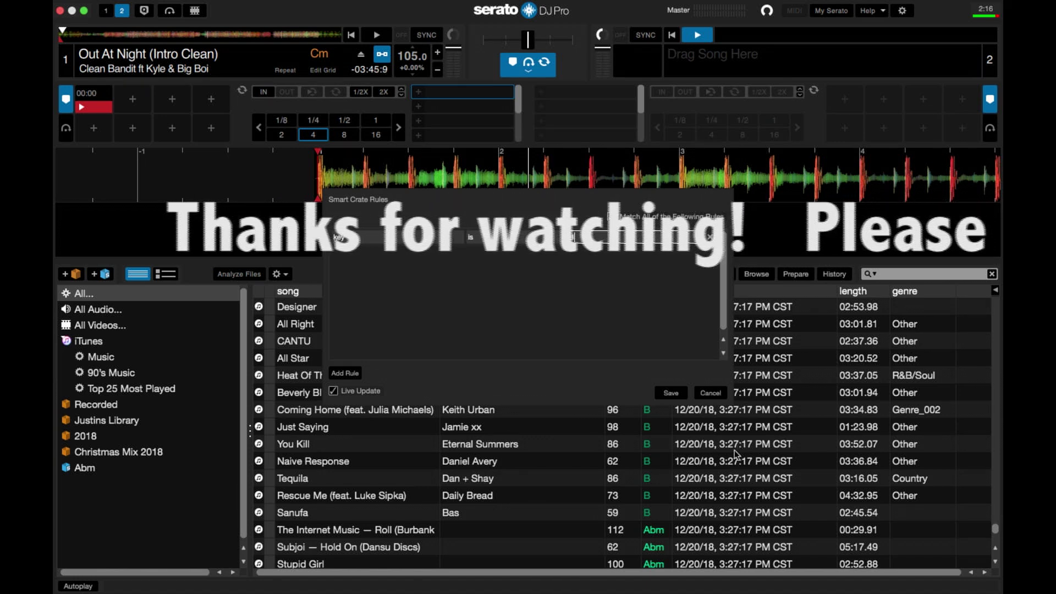
left_click(671, 393)
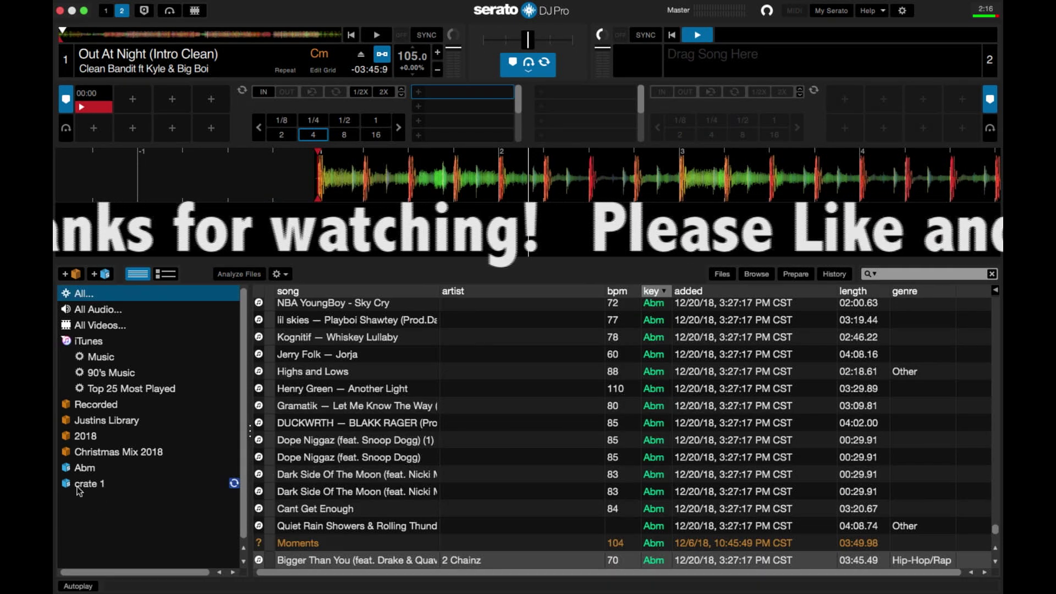
double_click(77, 486)
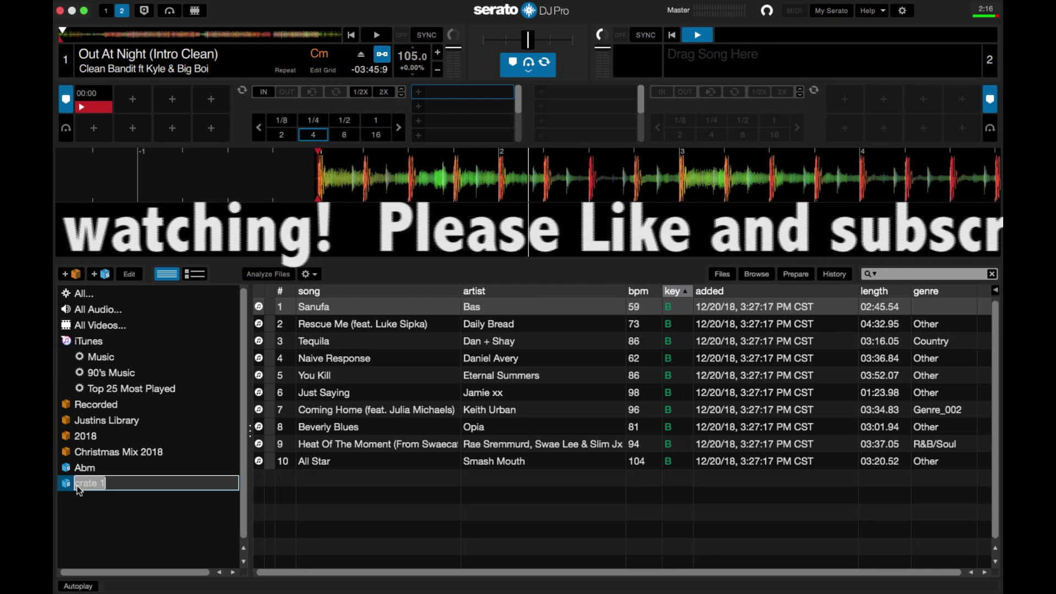
Rename the new smart crate to 'B'
type("B")
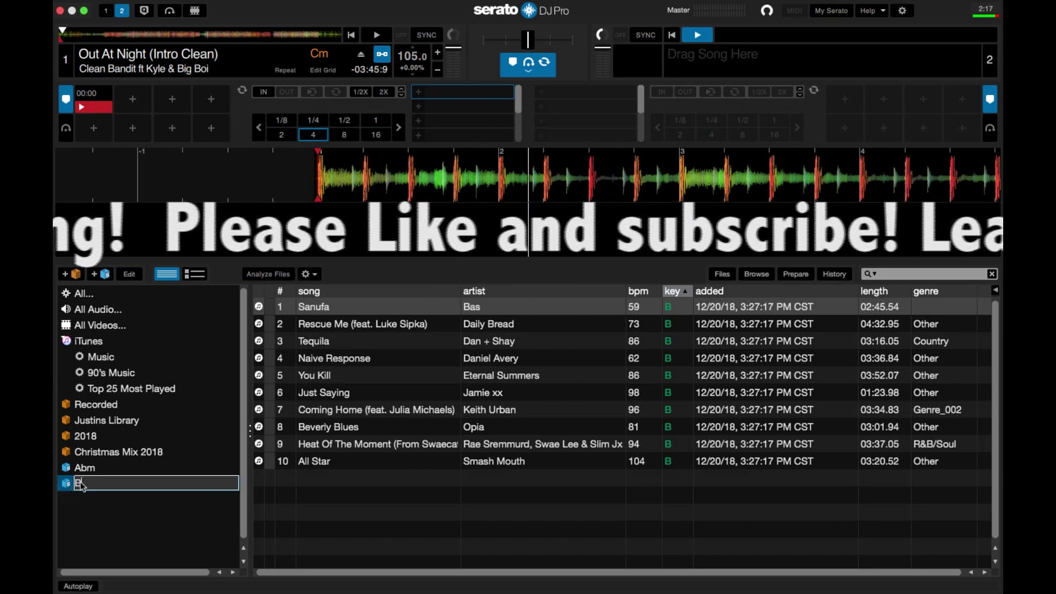
key("Return")
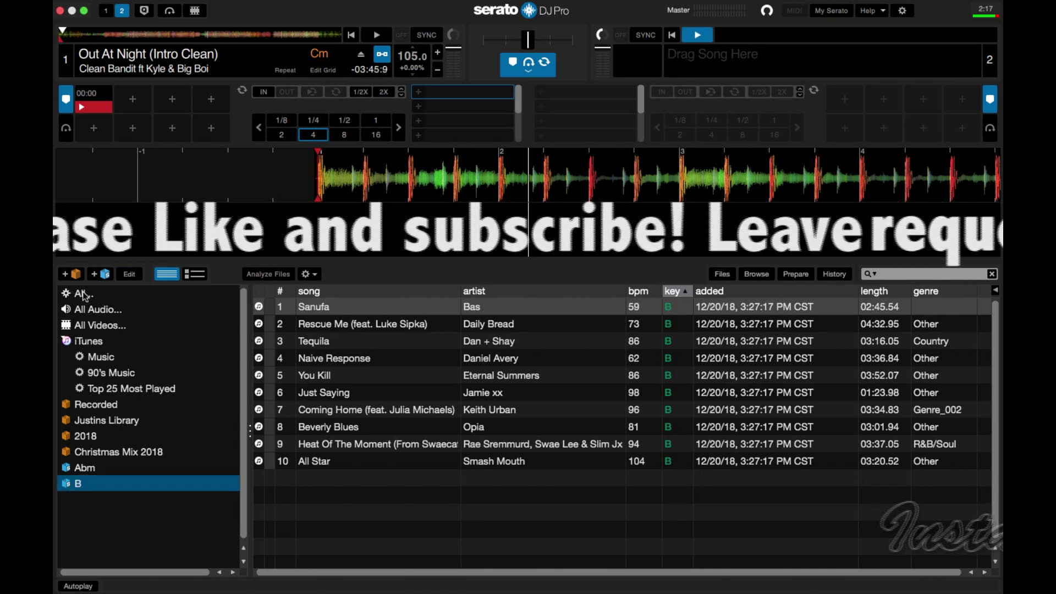